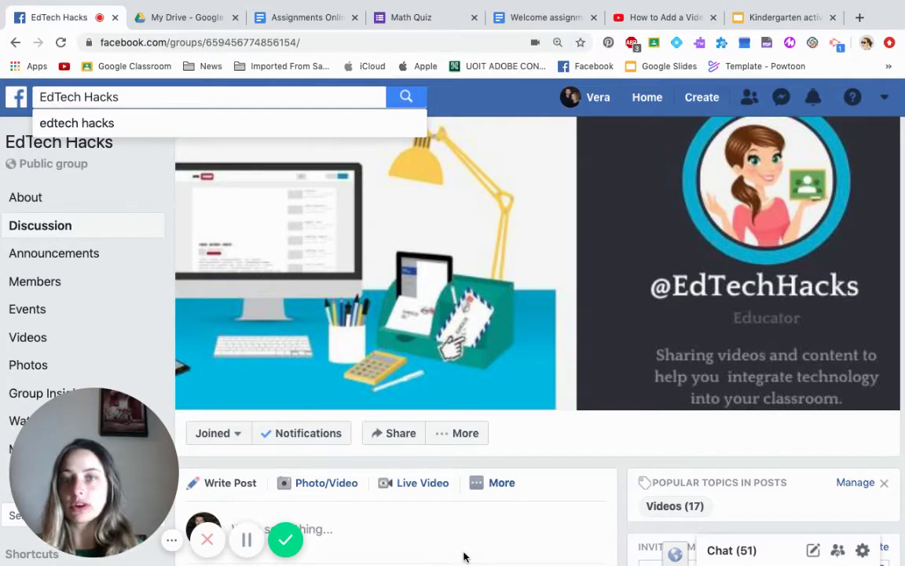
- Switch from the Facebook group to My Drive in Google Drive
left_click(175, 18)
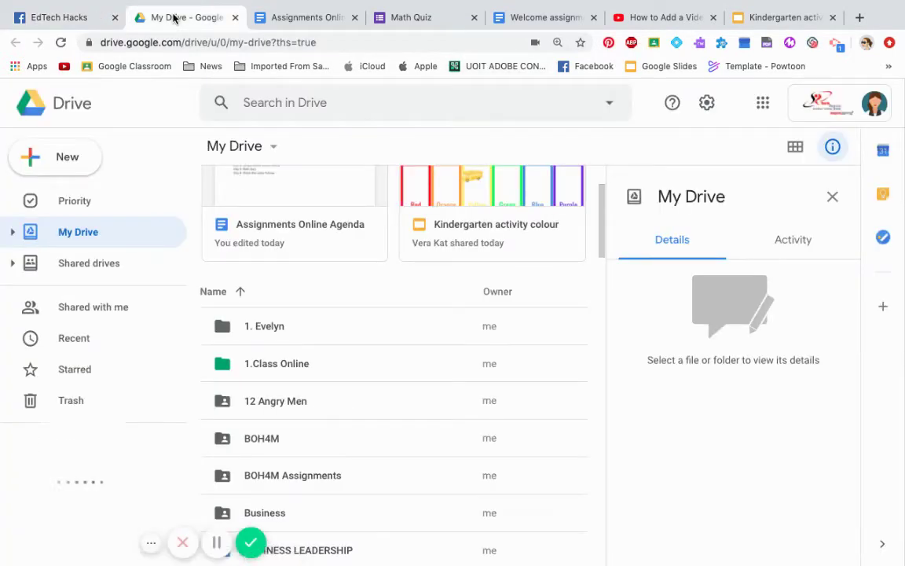
left_click(89, 161)
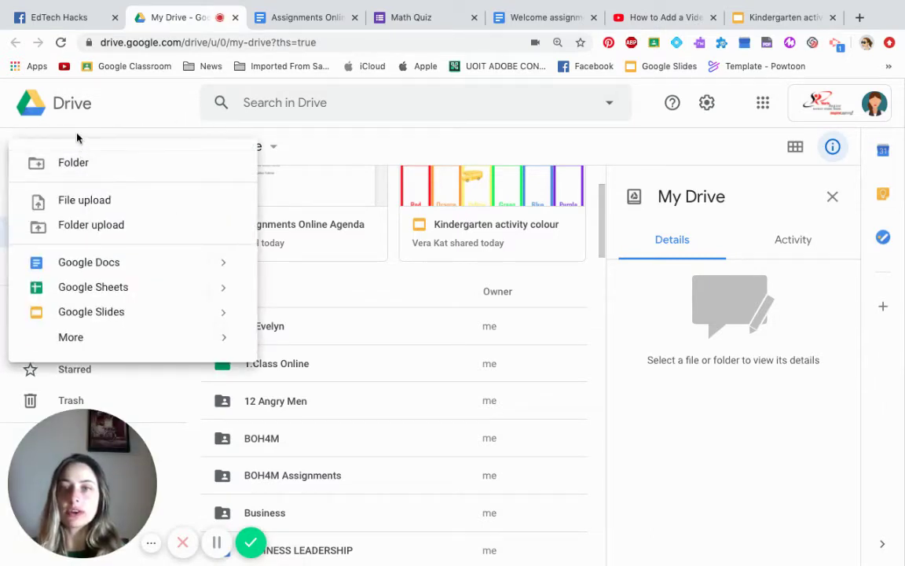
left_click(73, 161)
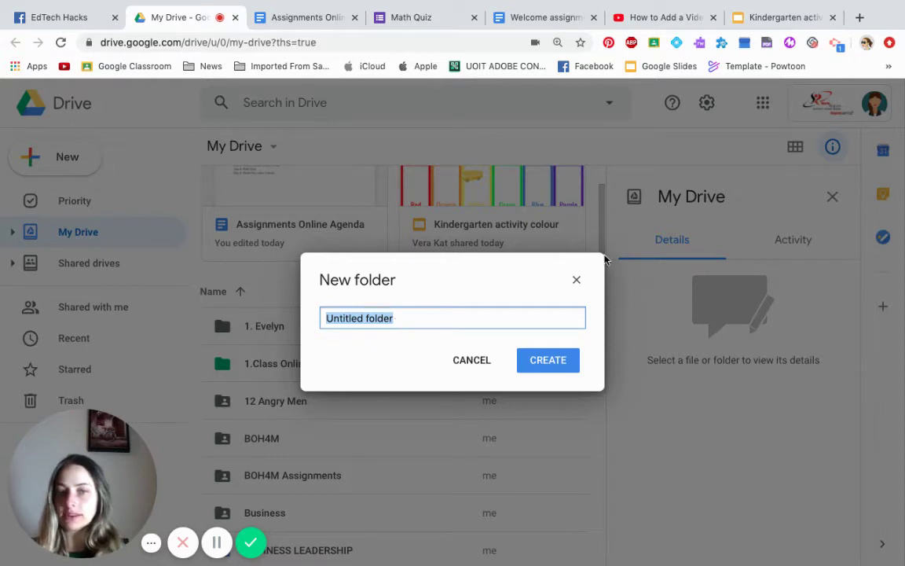
left_click(576, 280)
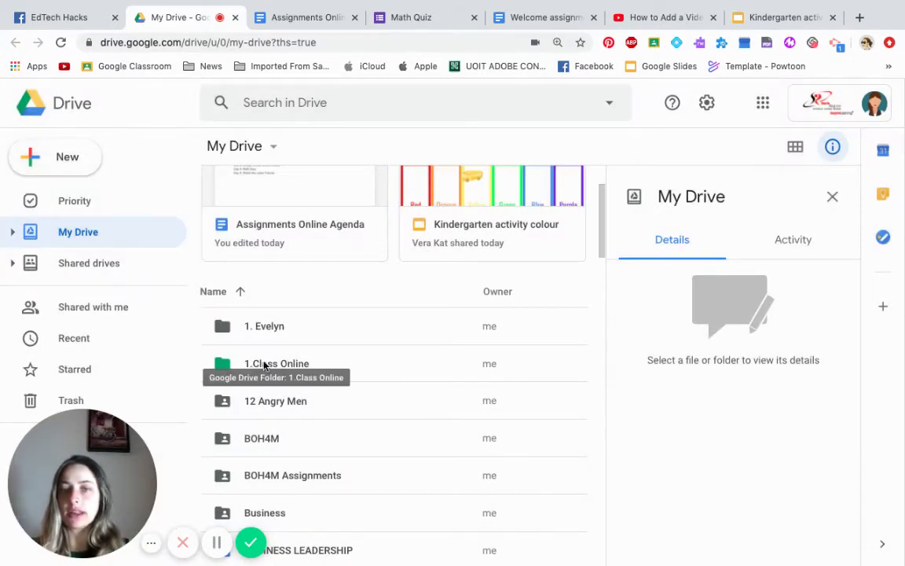
- Change the colour of the 1.Class Online folder in My Drive to blue
right_click(220, 366)
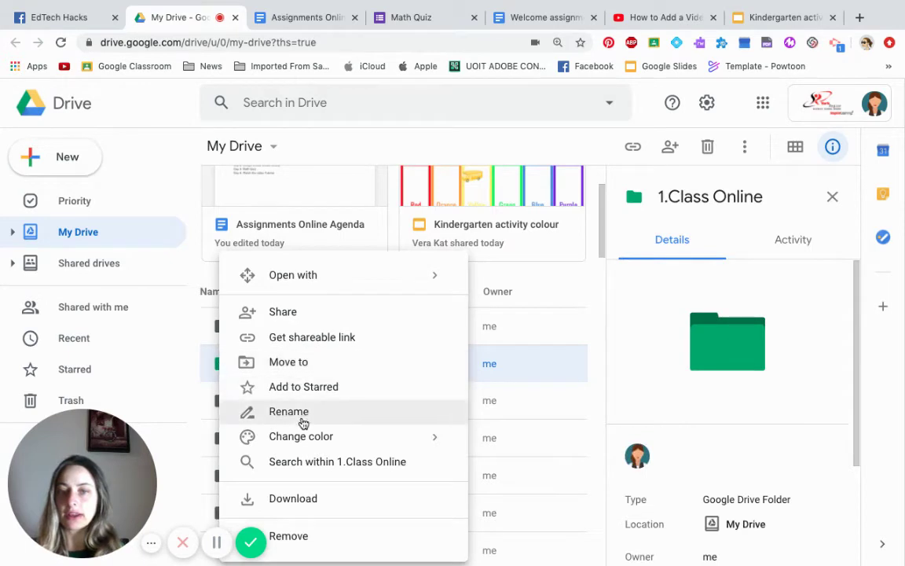
mouse_move(299, 442)
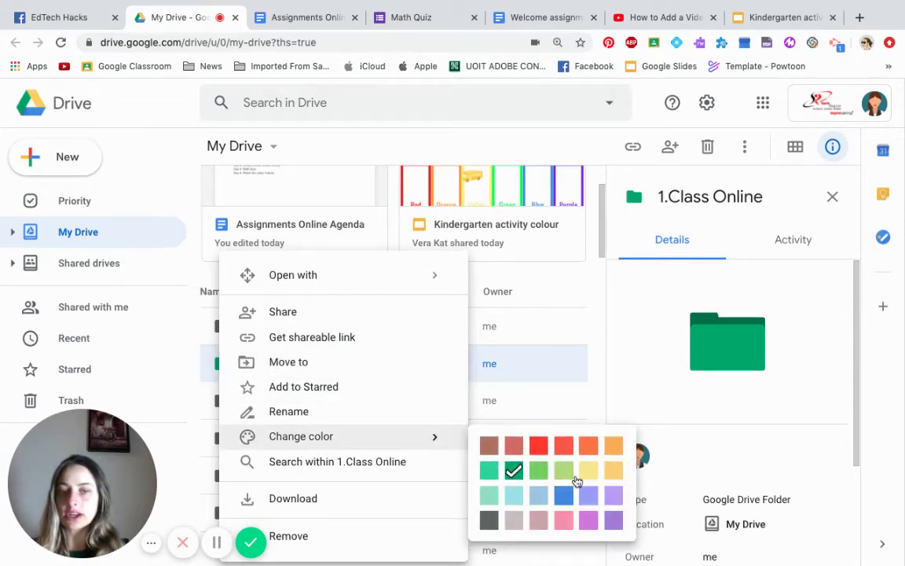
left_click(564, 495)
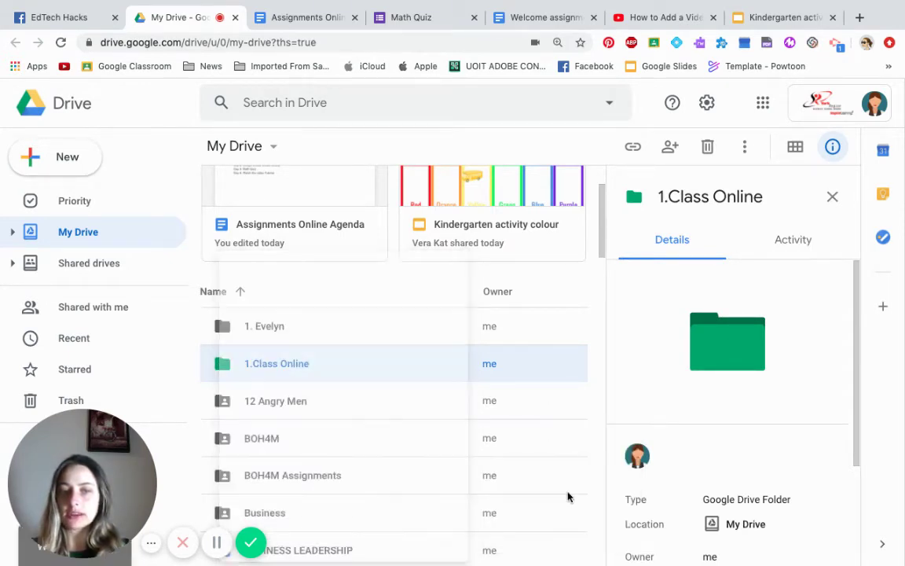
- Open the 1.Class Online folder and create a subfolder named "Student 3" inside it
double_click(254, 364)
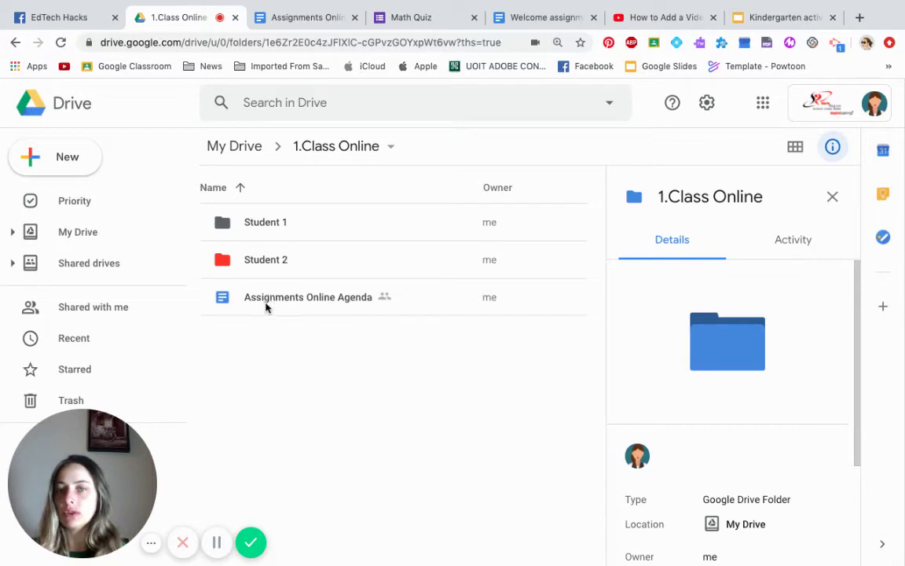
left_click(88, 161)
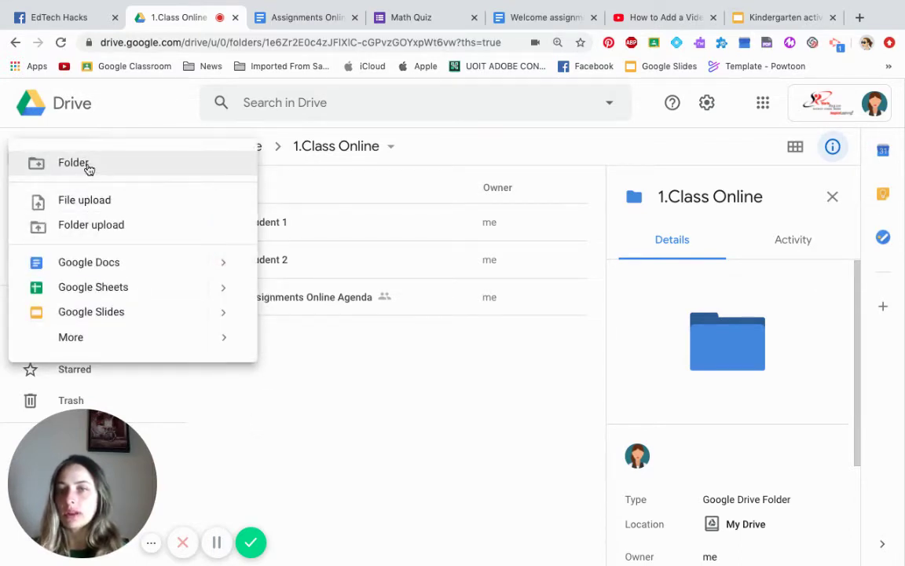
left_click(88, 165)
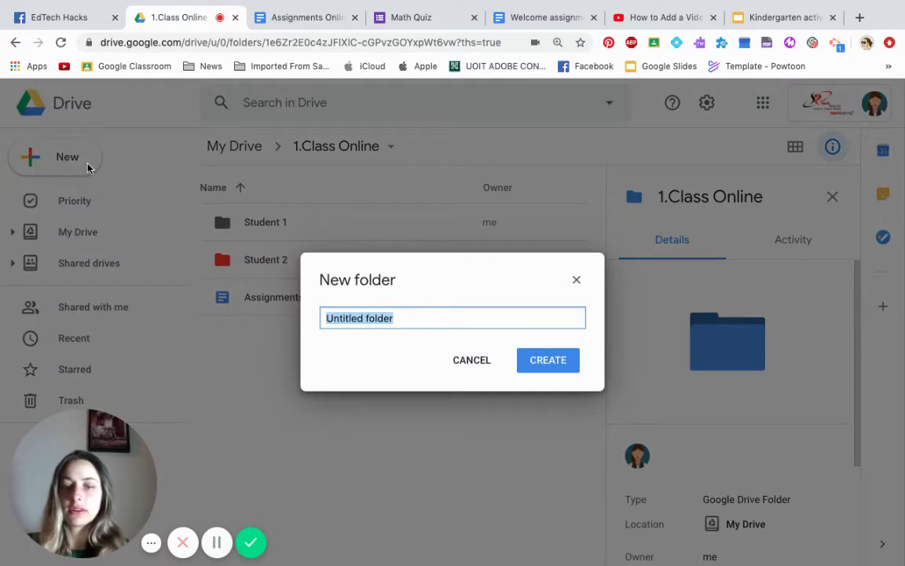
type("Stude")
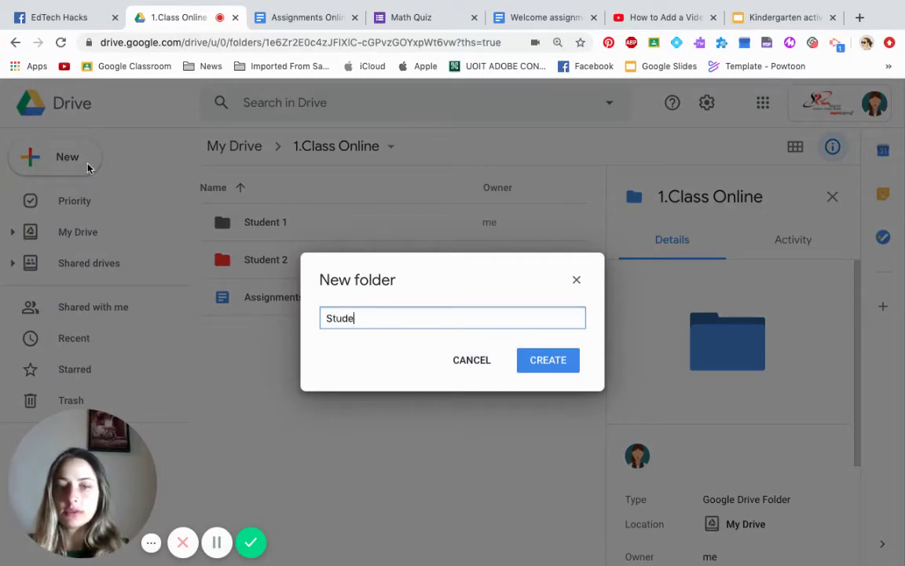
type("nt 3")
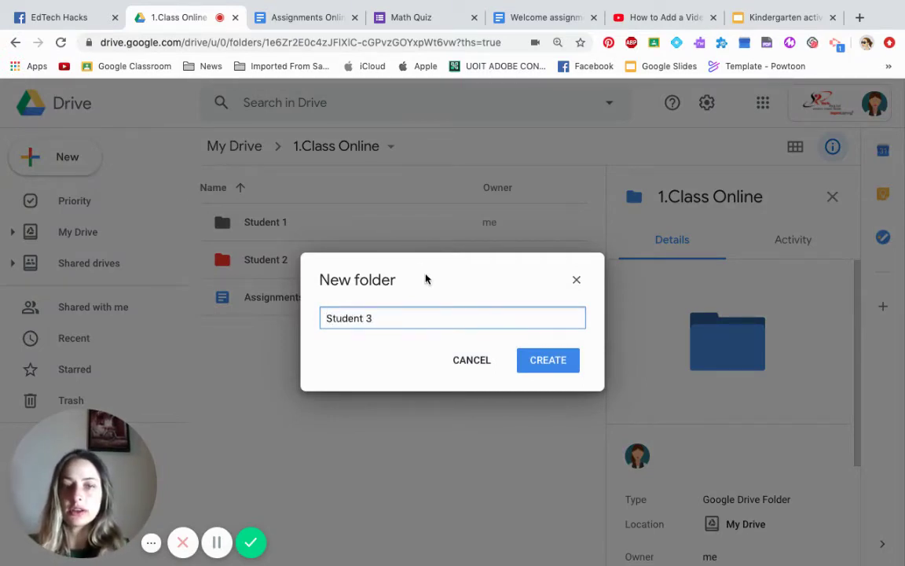
left_click(541, 361)
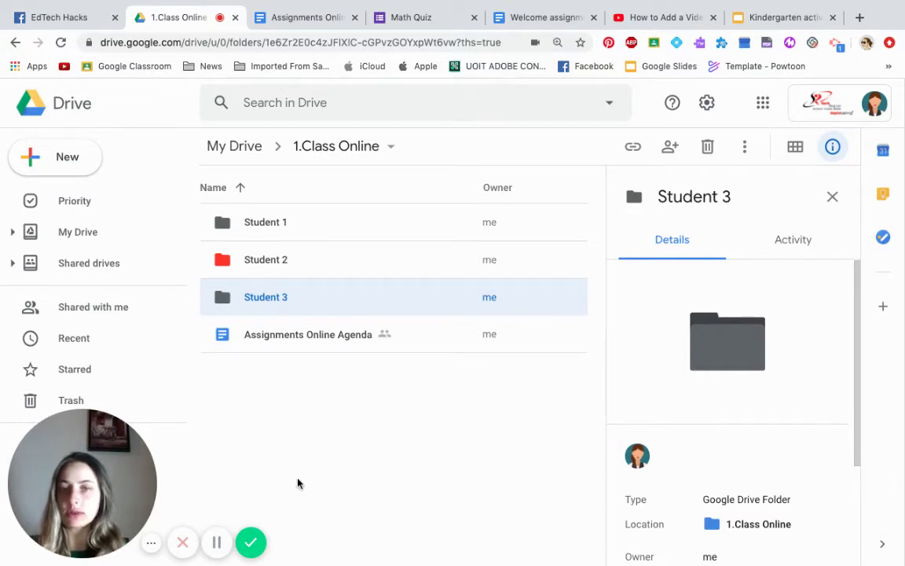
left_click(314, 449)
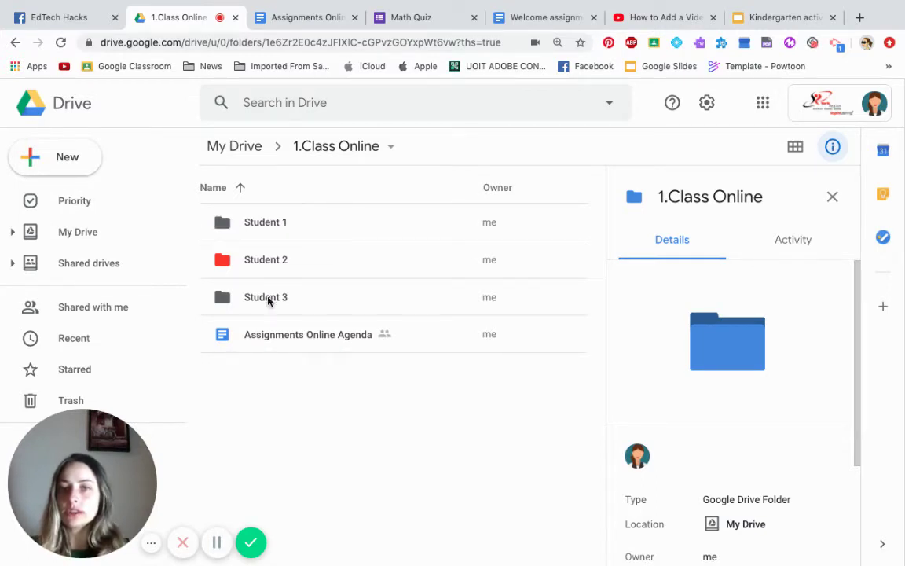
right_click(268, 228)
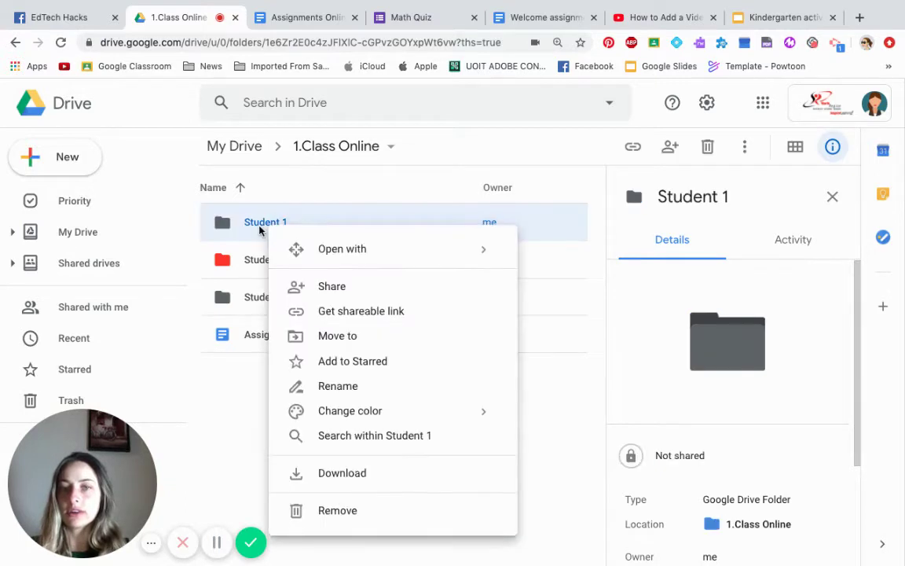
left_click(313, 287)
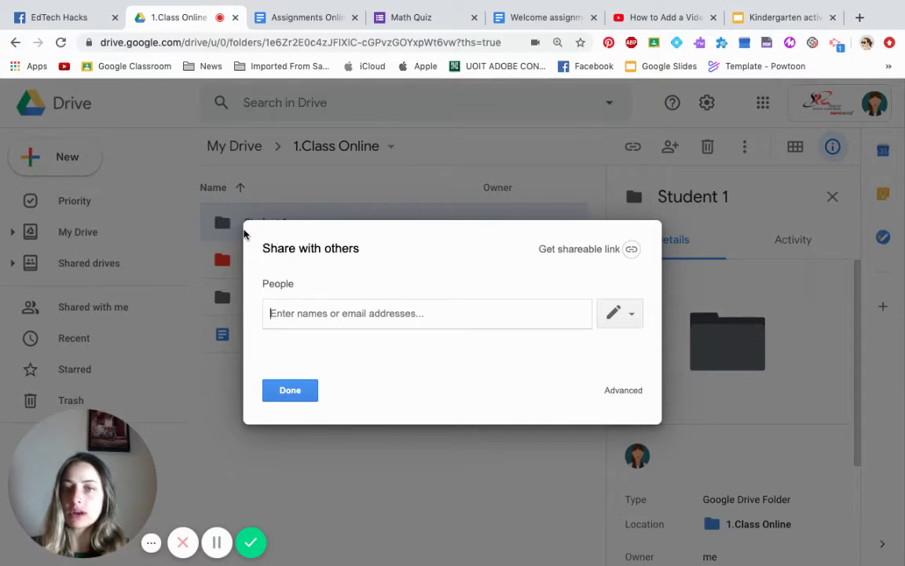
left_click(291, 390)
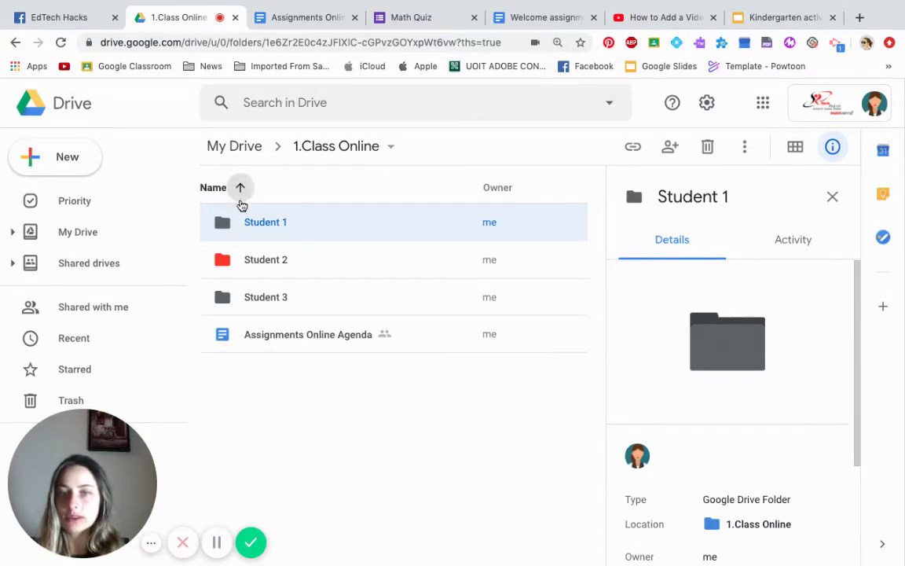
- Create a Google Docs document and enter "Welcome to our online class, please see the links below for your daily instructions and handouts:"
left_click(57, 165)
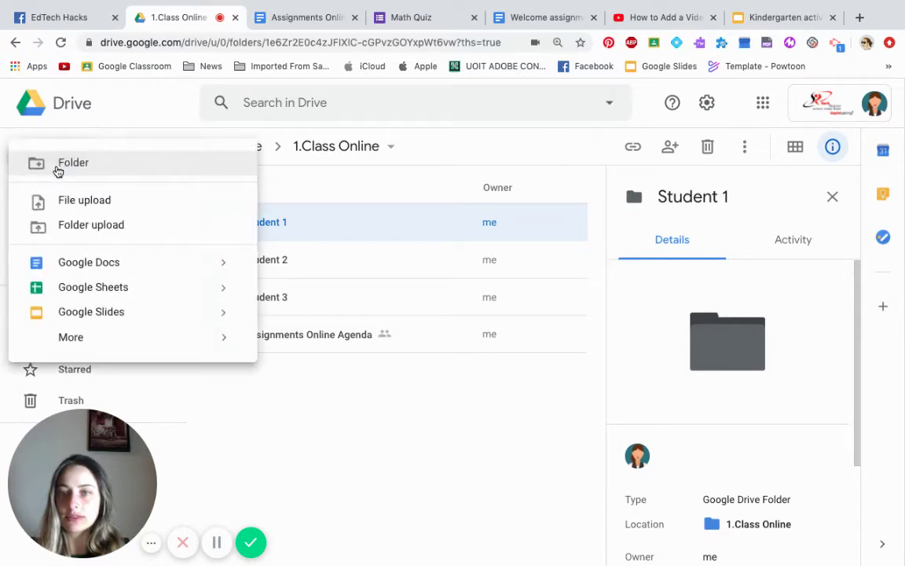
left_click(73, 261)
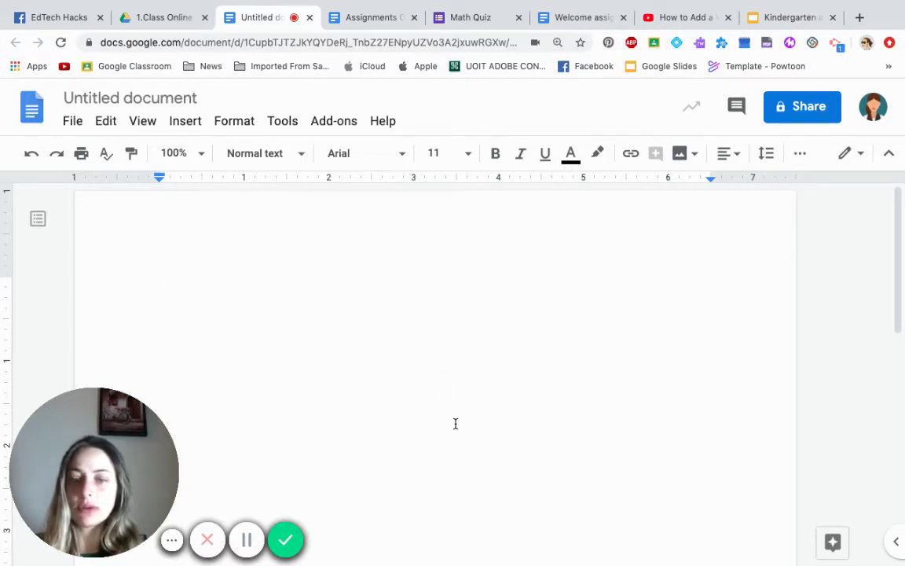
type("Welcome to our online ")
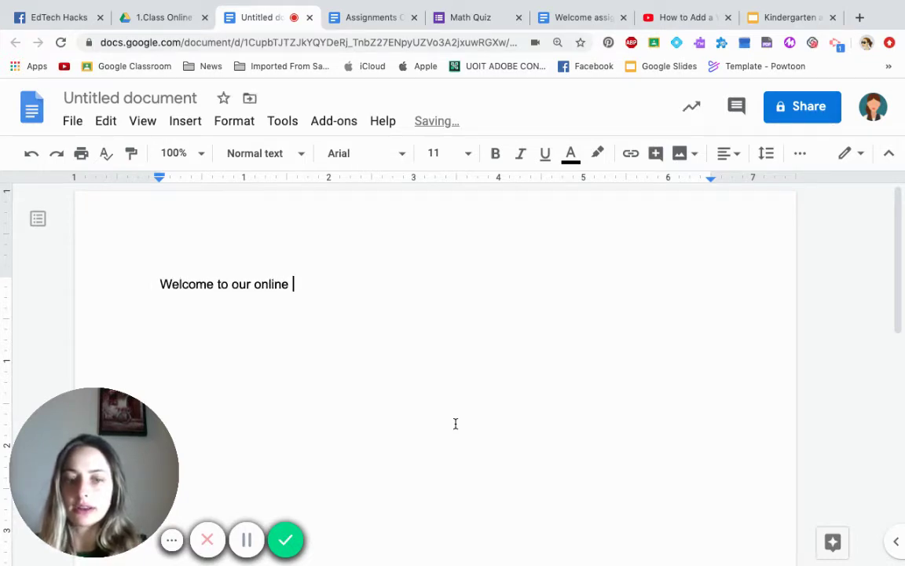
type("c")
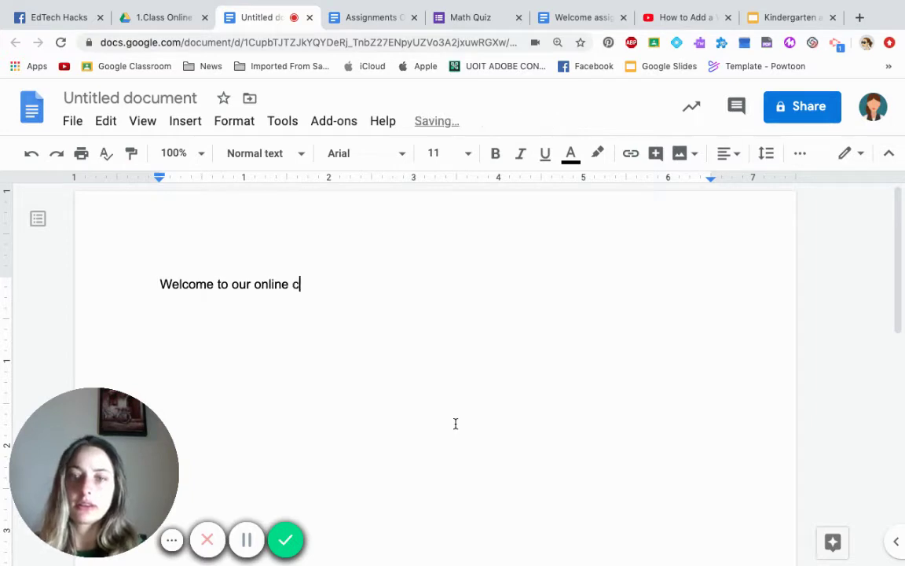
type("lass, ple")
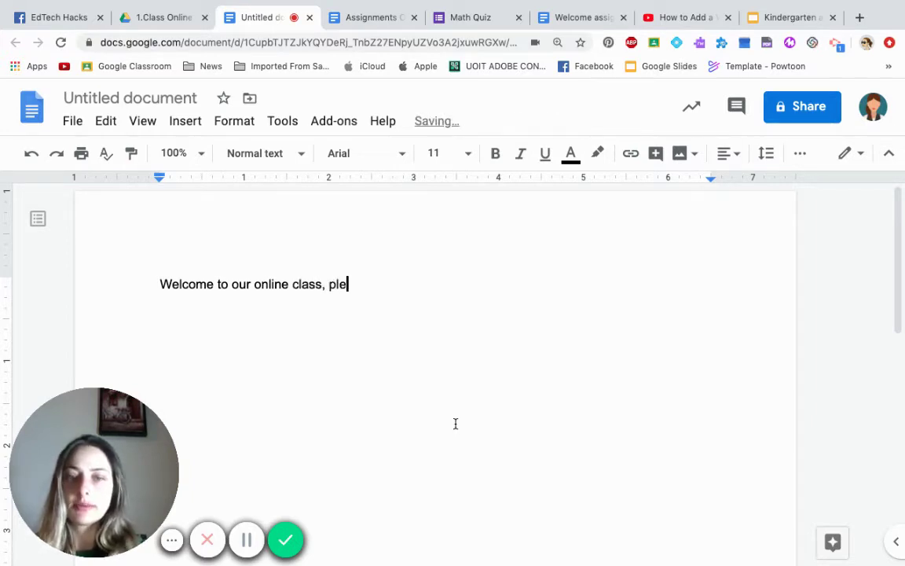
type("ase s")
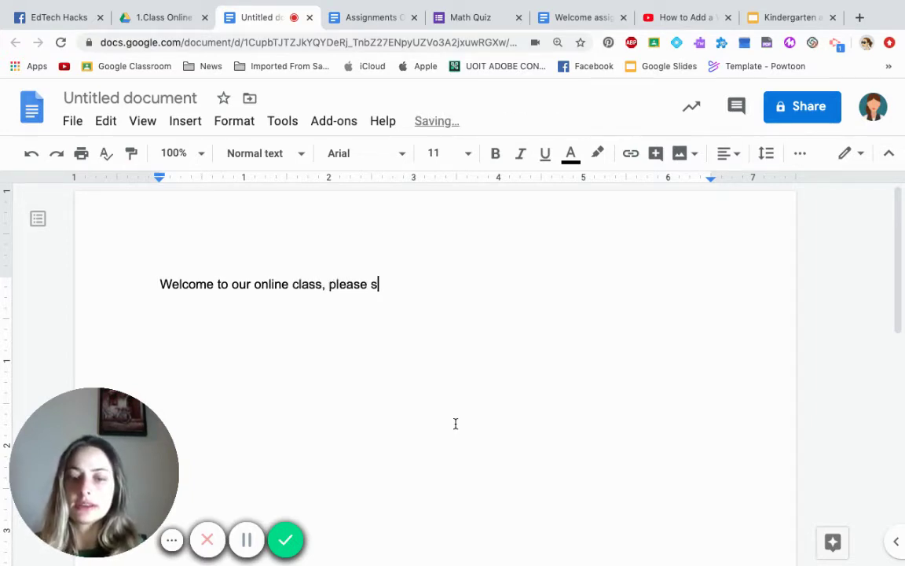
type("ee the links below")
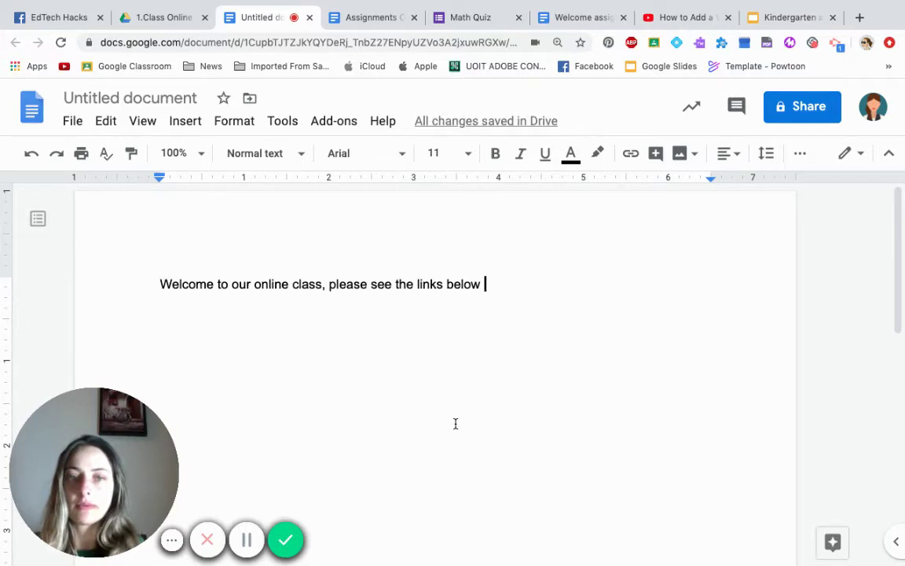
type(" for your ")
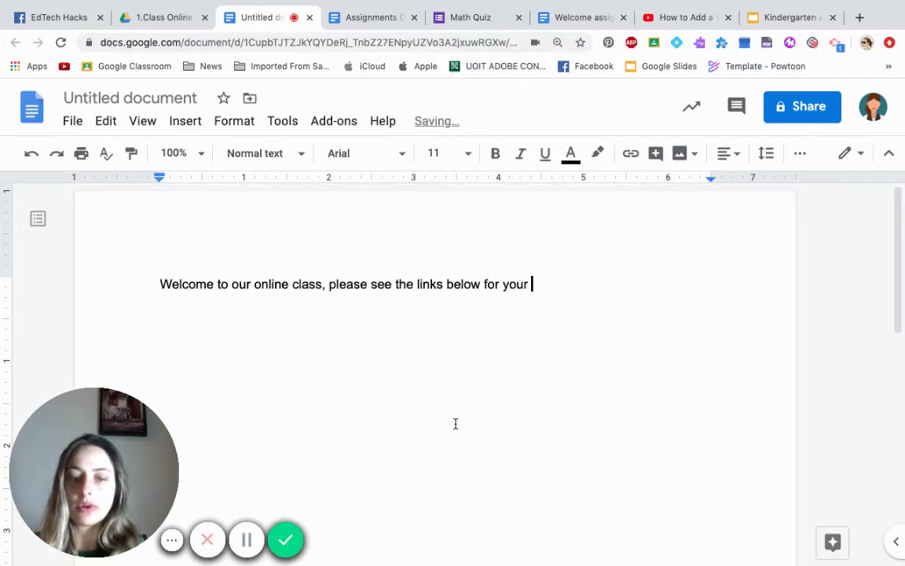
type("daily instructions and ")
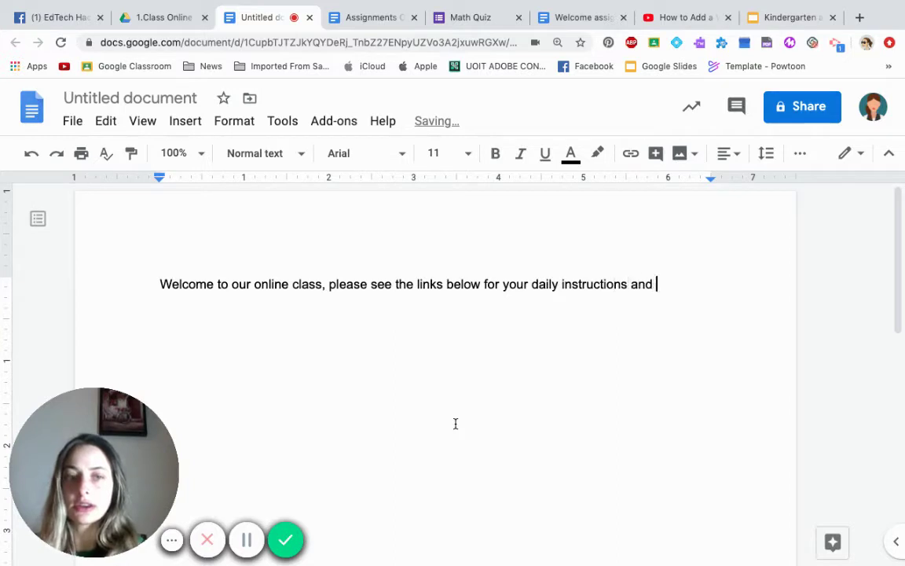
type("handouts:")
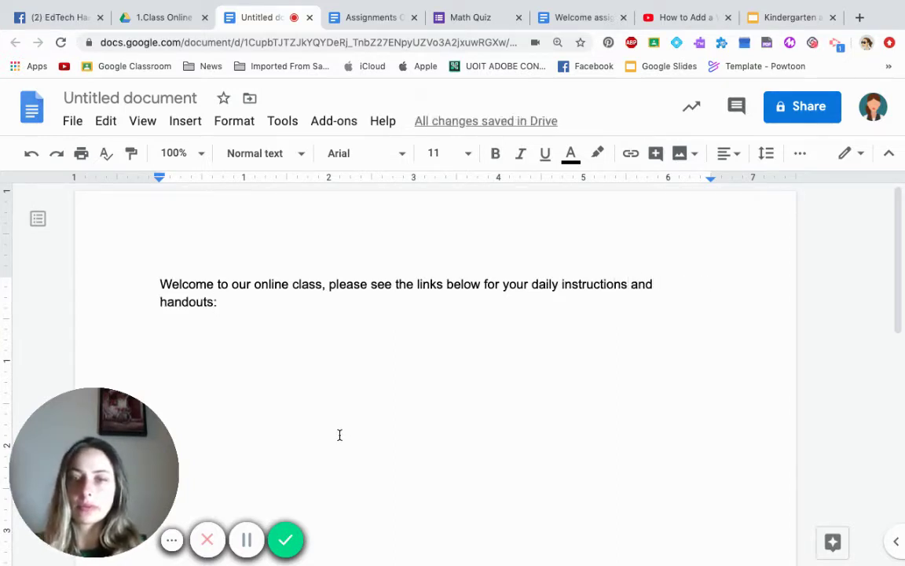
- Add the line "Day 1: Welcome Activity" below the introduction, separated by a blank line
key("Return")
key("Return")
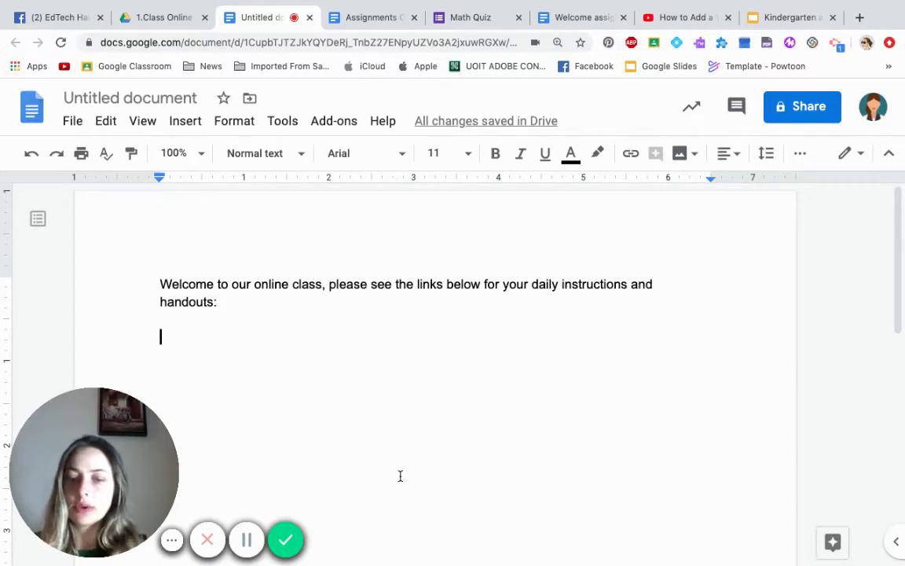
type("Day 1")
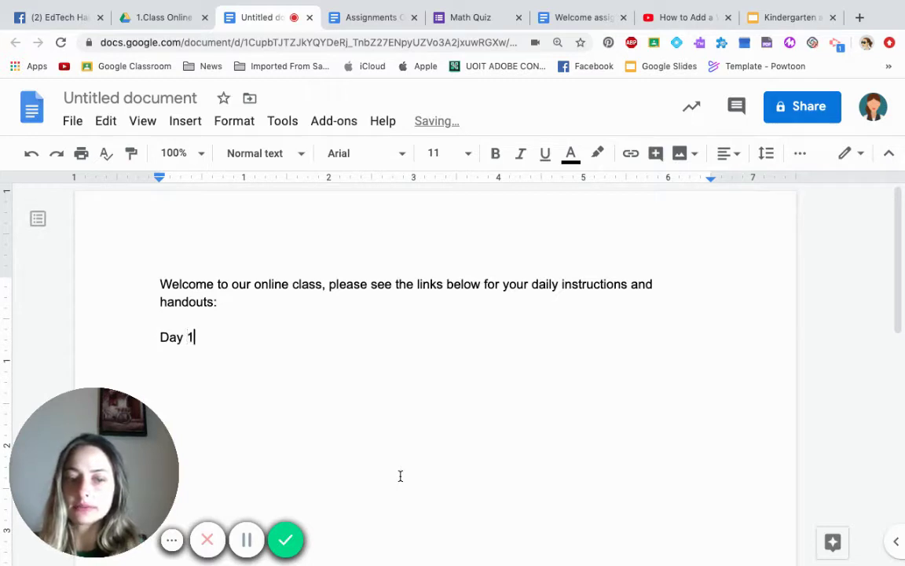
type(": Welco")
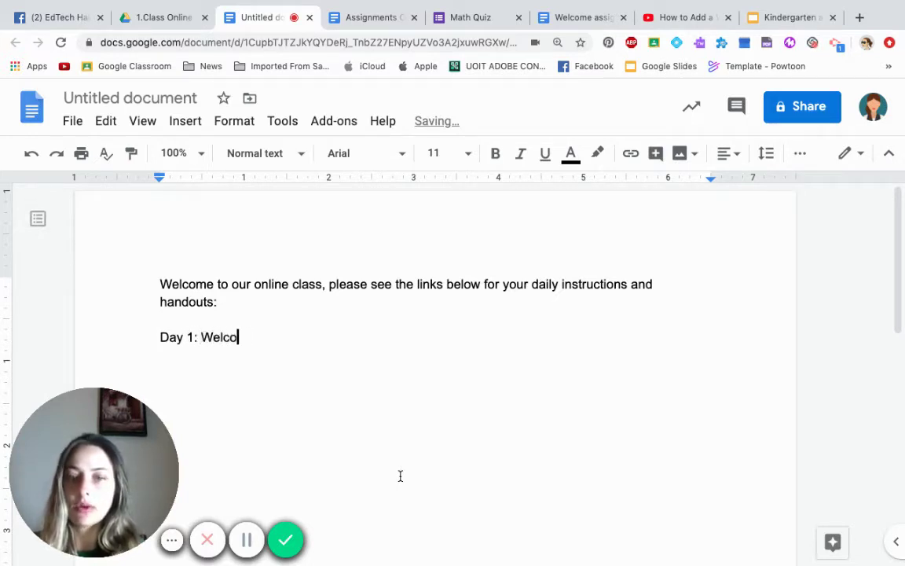
type("me Activity")
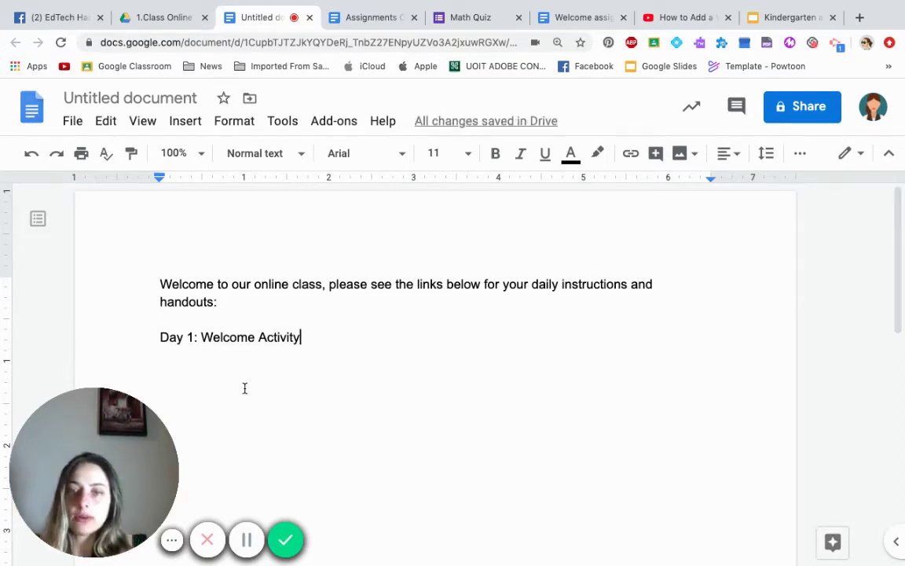
- In the Welcome assignment document's web address, replace the ending "edit" with "copy"
left_click(571, 17)
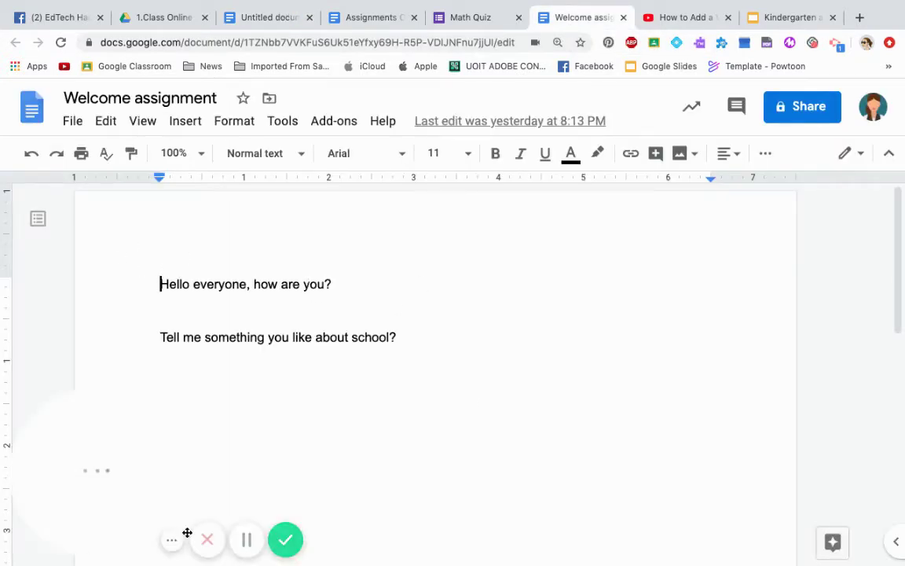
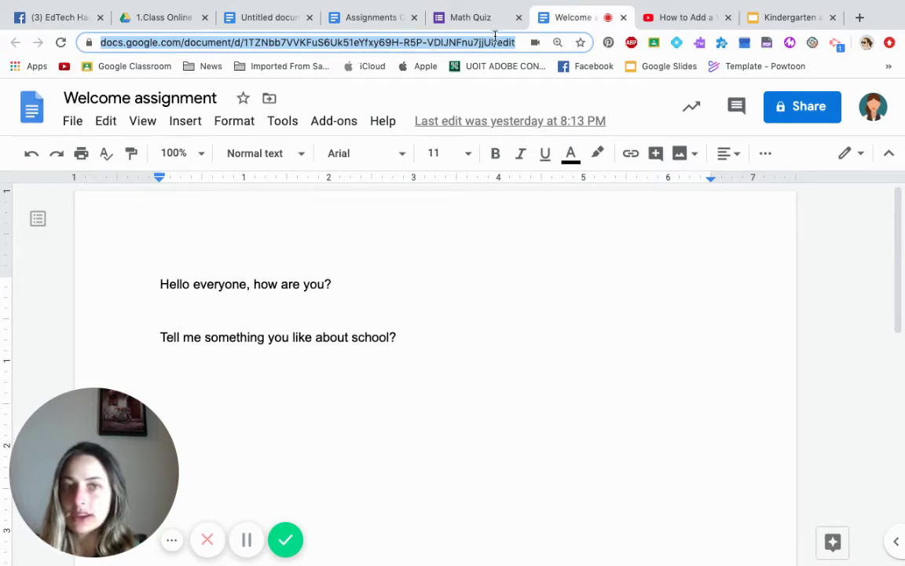
left_click(503, 41)
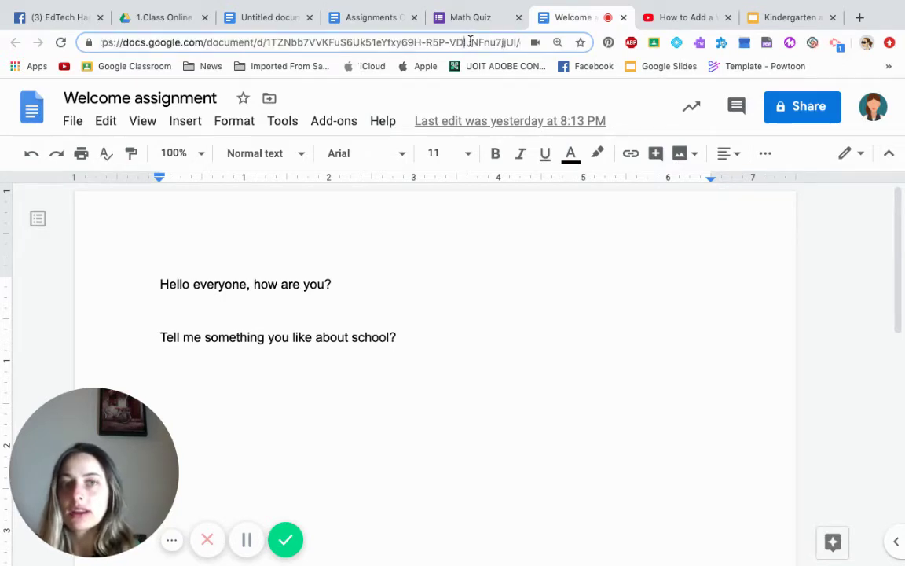
left_click_drag(447, 42, 564, 35)
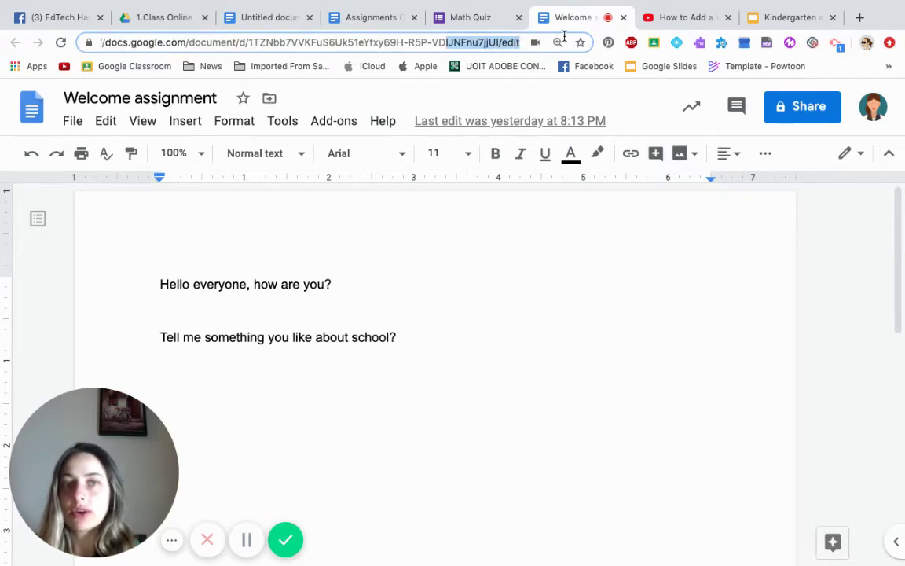
left_click(519, 44)
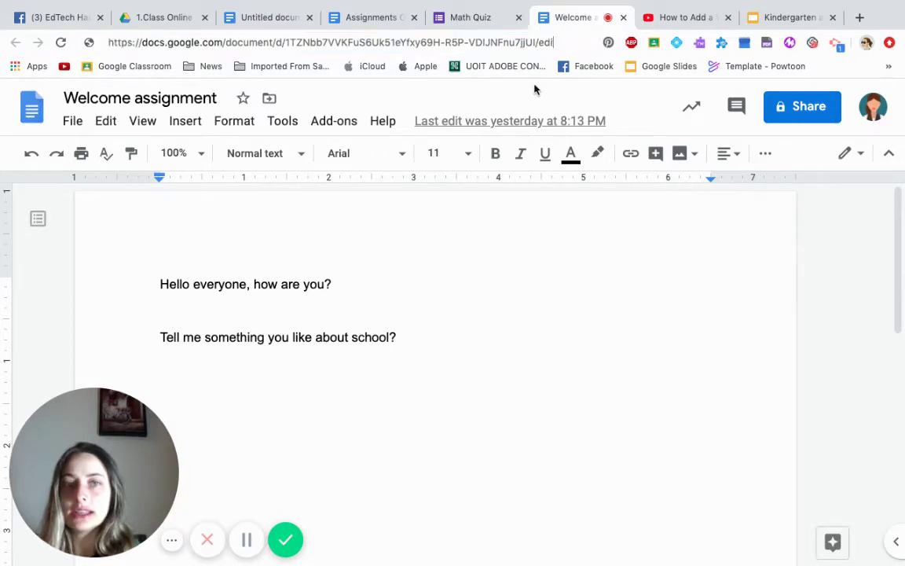
key("BackSpace")
key("BackSpace")
key("BackSpace")
key("BackSpace")
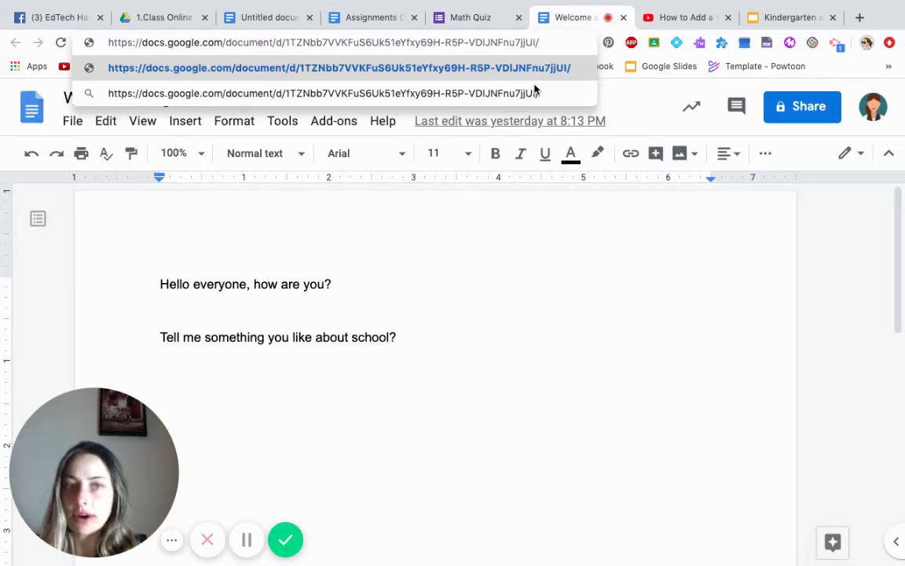
type("cop")
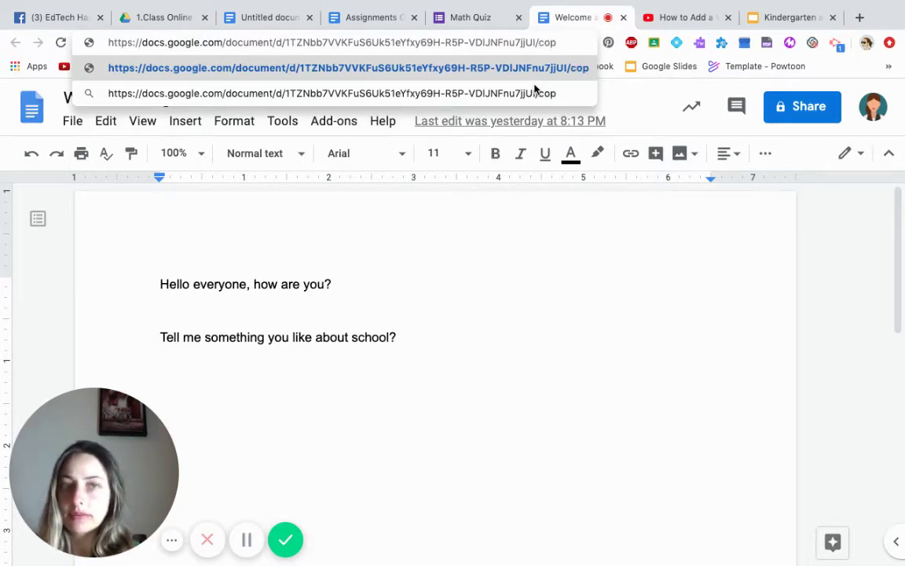
type("y")
- Copy the entire modified web address of the Welcome assignment, including the "/copy" ending
left_click_drag(524, 44, 574, 43)
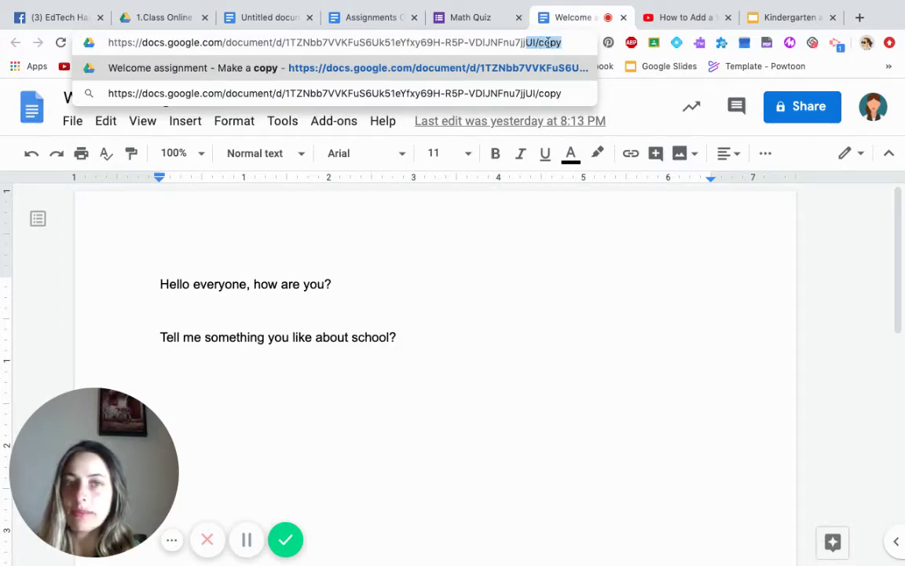
left_click(567, 41)
left_click_drag(568, 42, 89, 43)
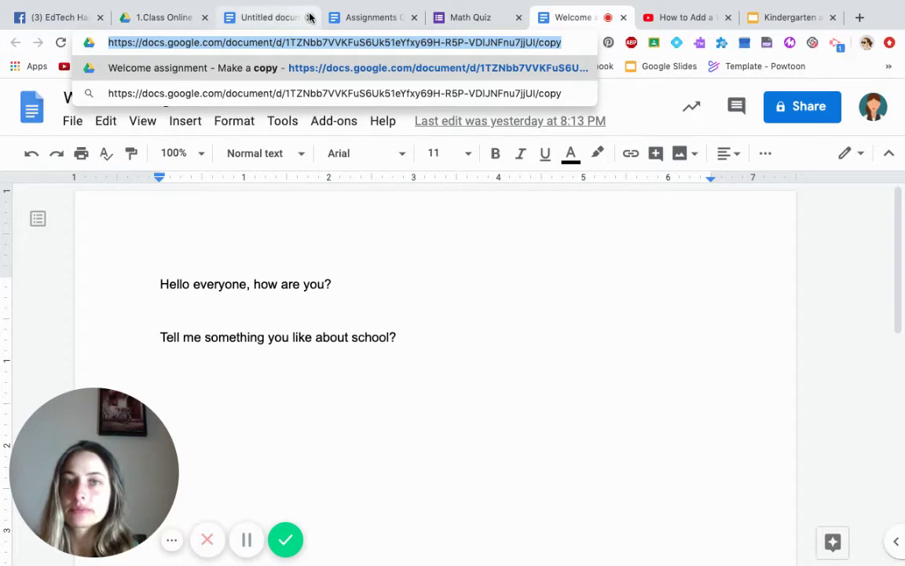
- In the untitled agenda document, link the line "Day 1: Welcome Activity" to the copied Welcome assignment address
left_click(269, 17)
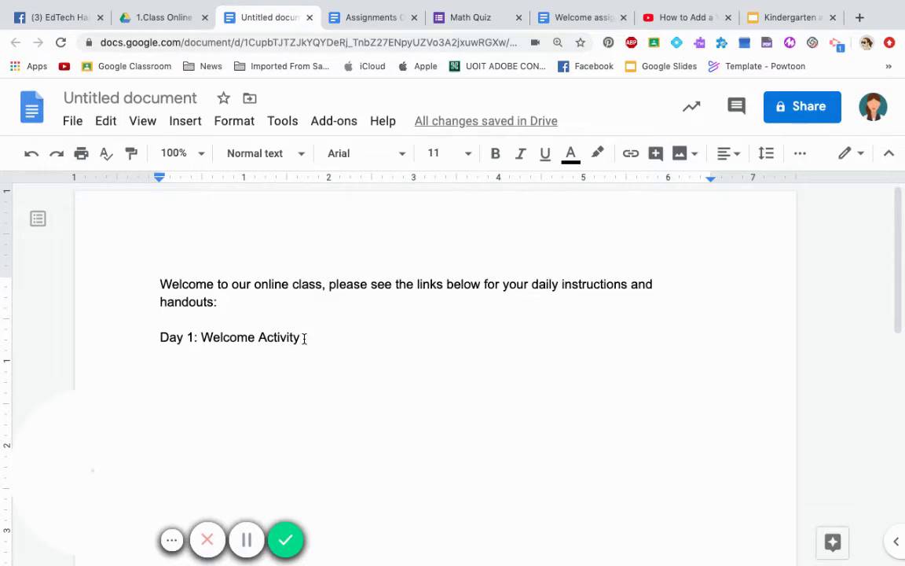
left_click_drag(304, 338, 159, 338)
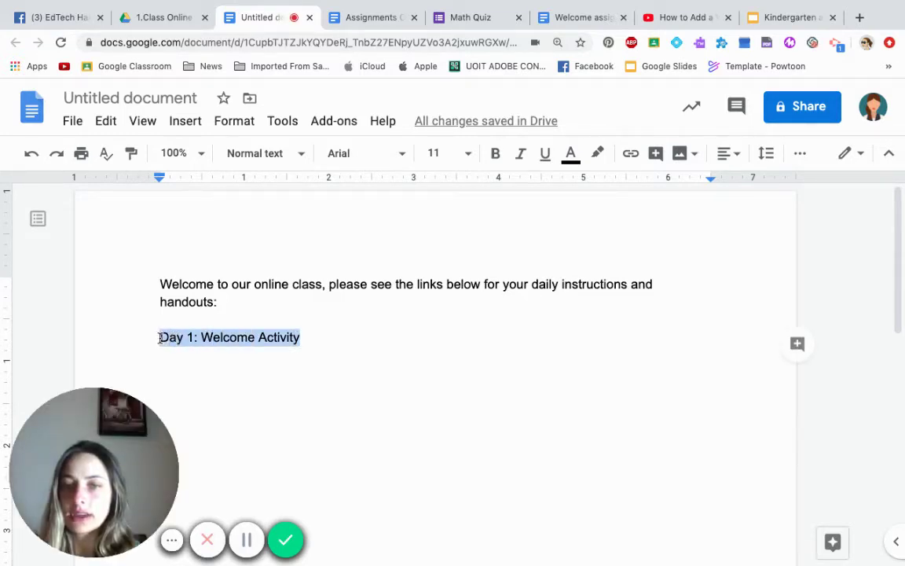
left_click(173, 123)
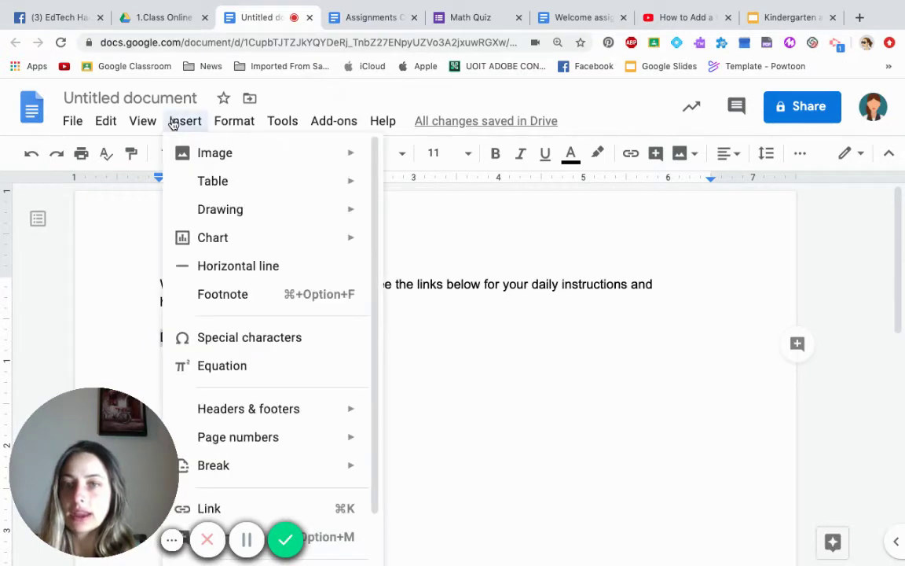
left_click(208, 509)
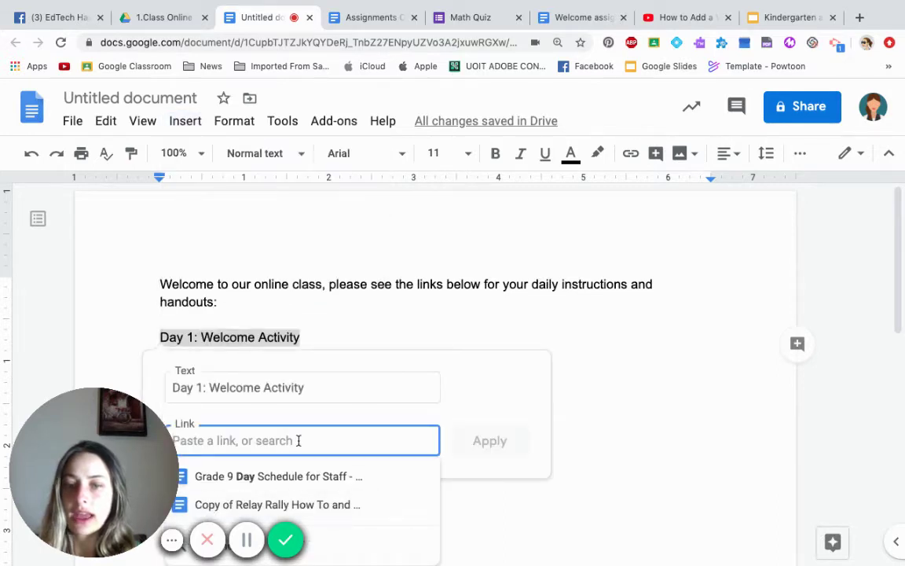
key("super+v")
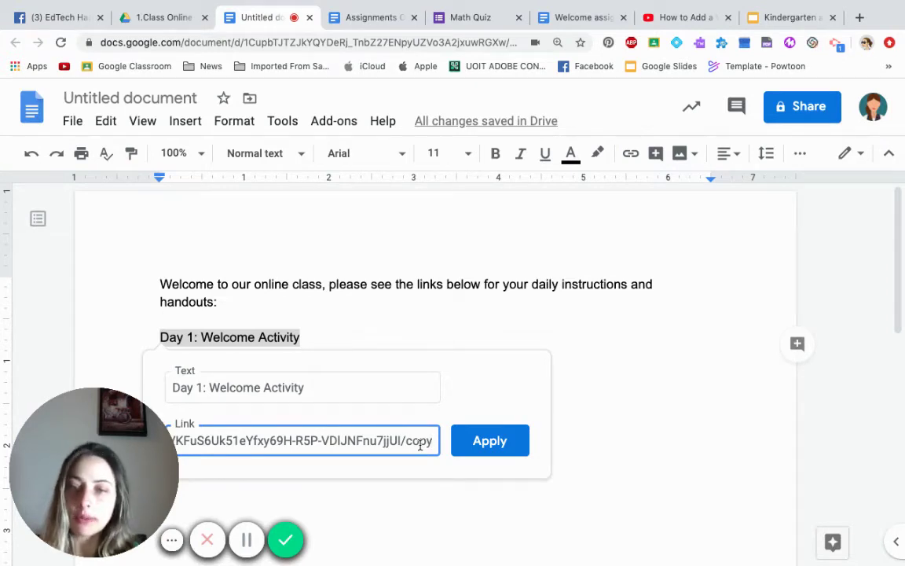
left_click(494, 444)
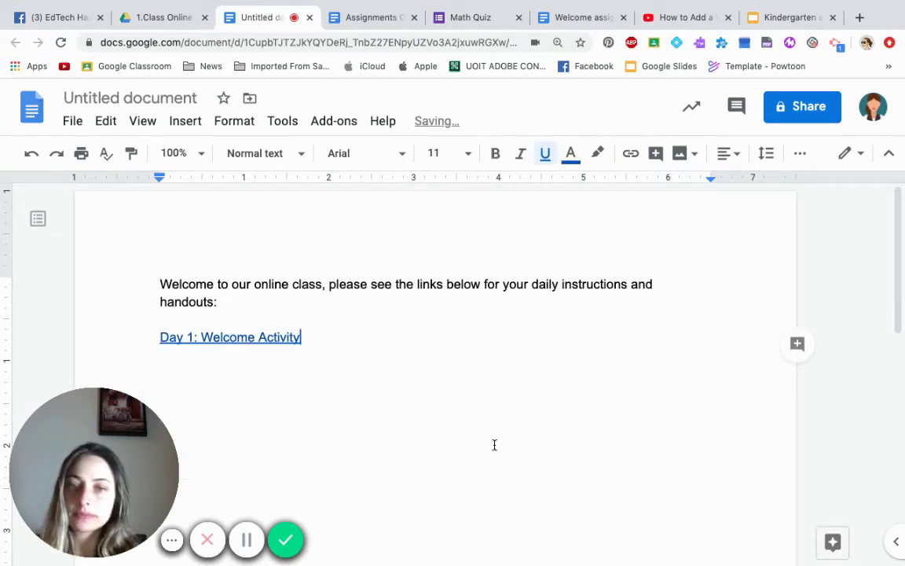
- Add the line "Day 2: Quiz" directly below the Day 1 link
key("Return")
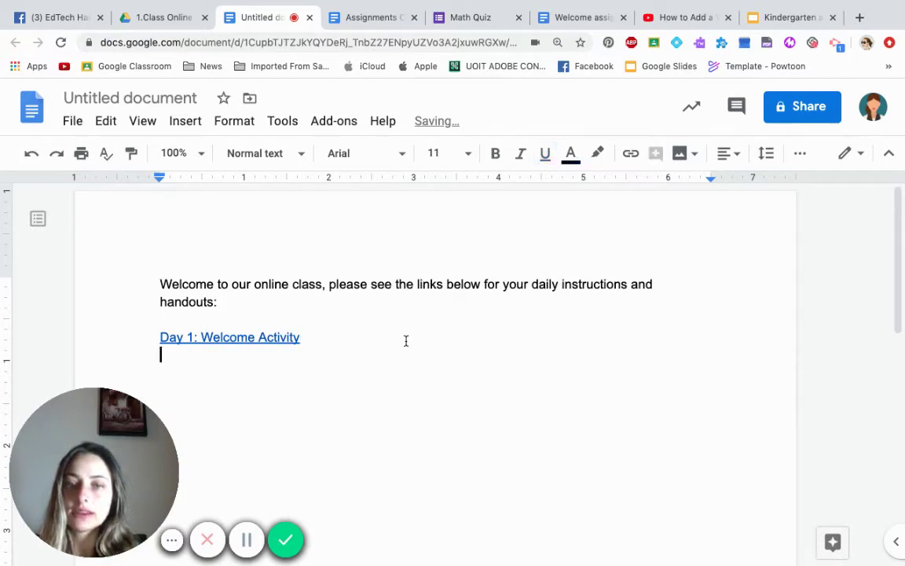
type("Day 2")
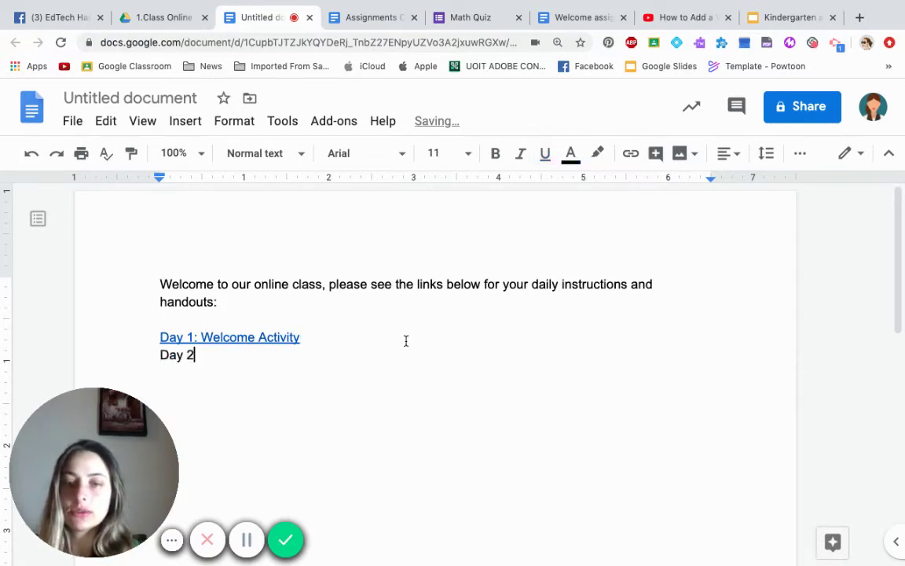
type(": Quiz")
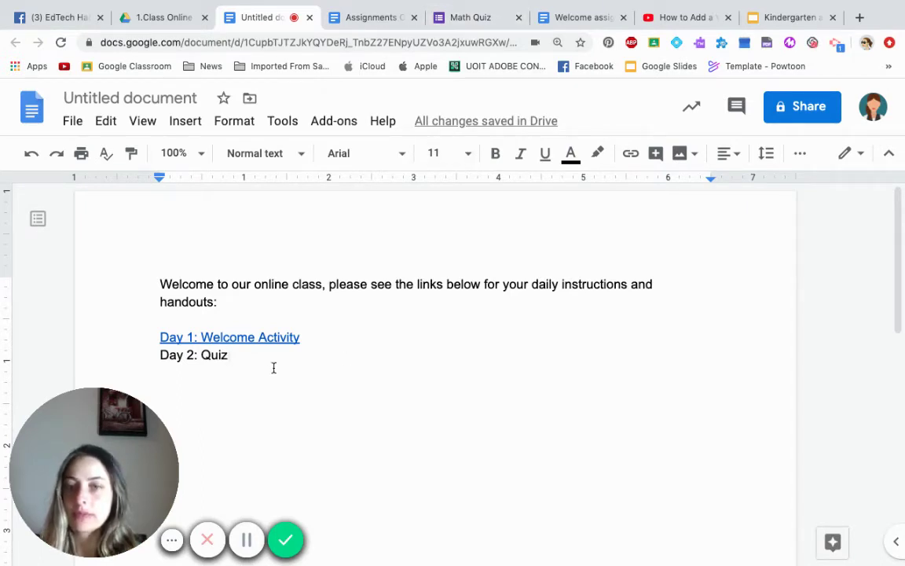
- Look through the Math Quiz form and copy its web address
left_click(479, 17)
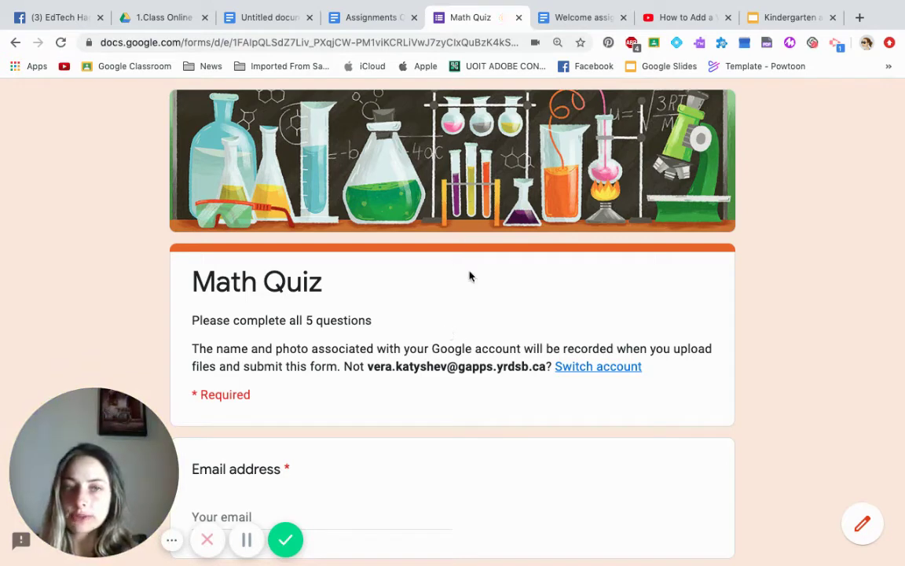
scroll(464, 391, "down", 5)
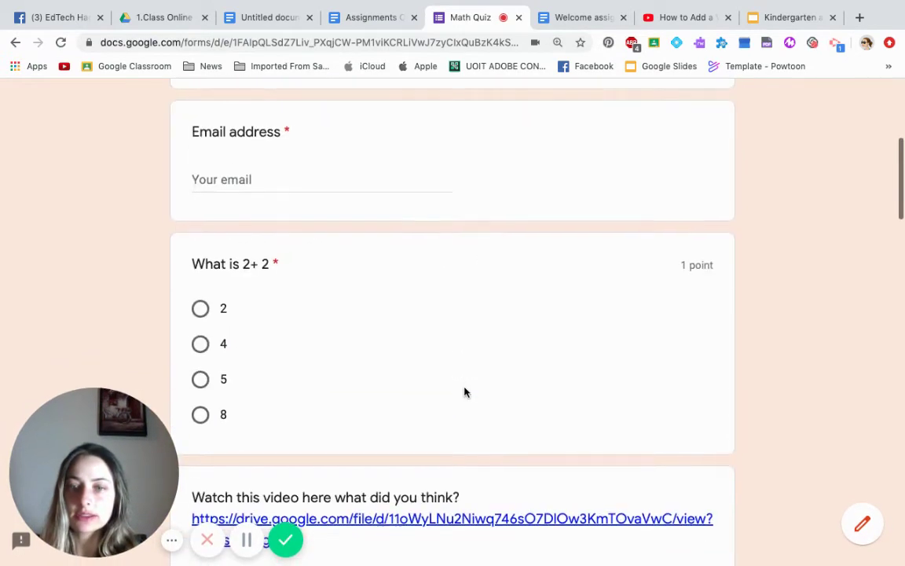
scroll(464, 391, "up", 5)
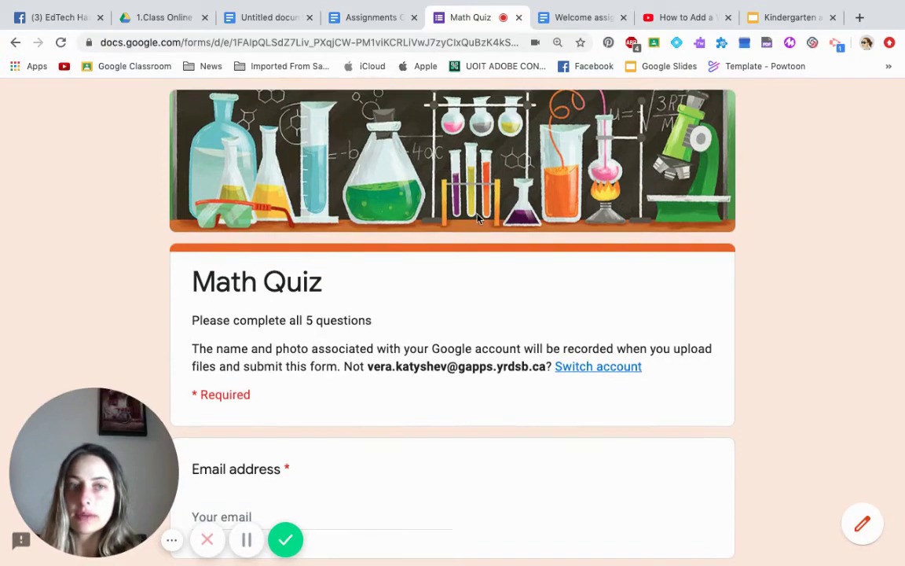
scroll(477, 219, "down", 20)
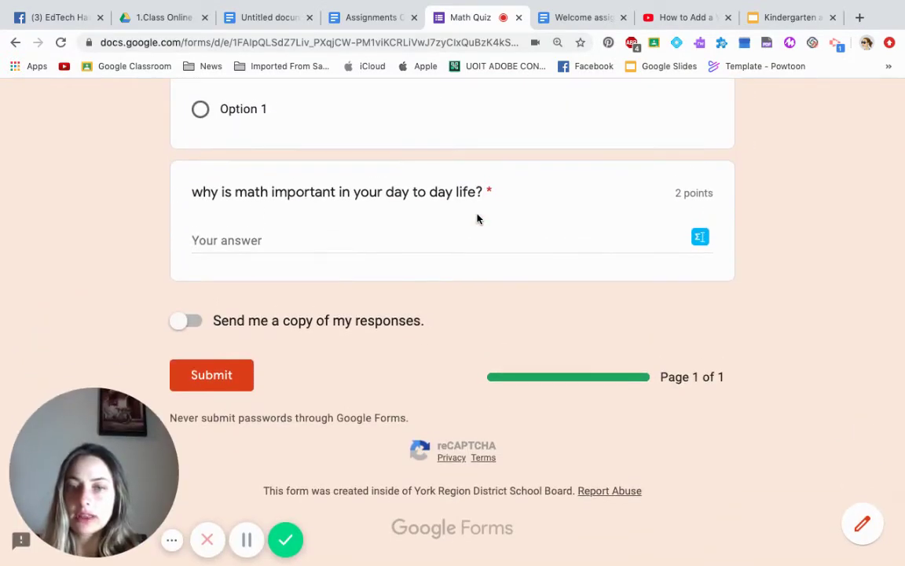
scroll(477, 219, "up", 20)
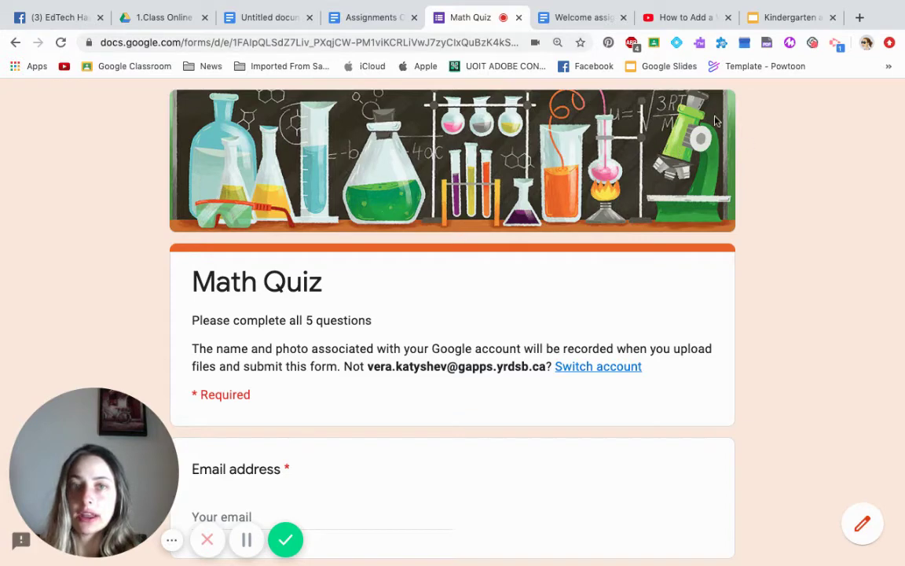
left_click(411, 44)
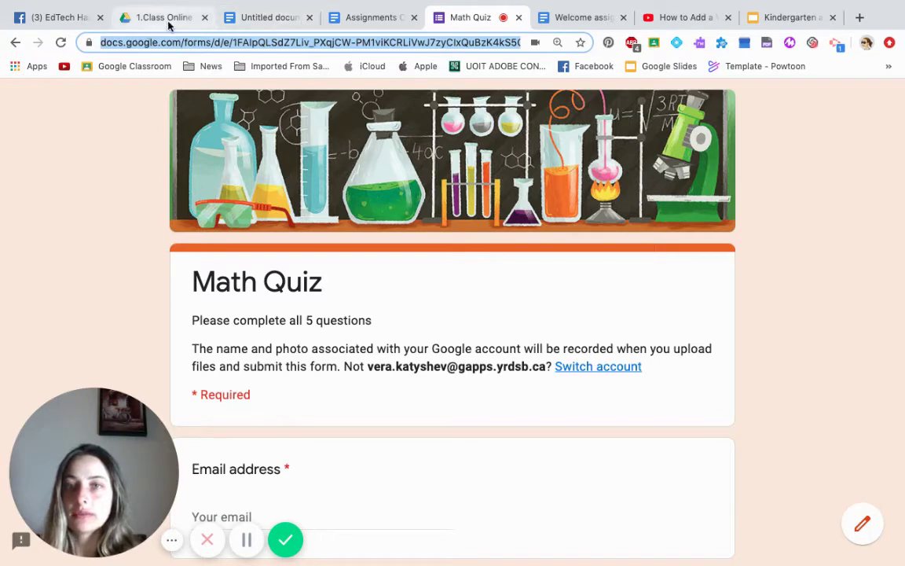
- In the agenda document, link the line "Day 2: Quiz" to the copied Math Quiz form address
left_click(263, 17)
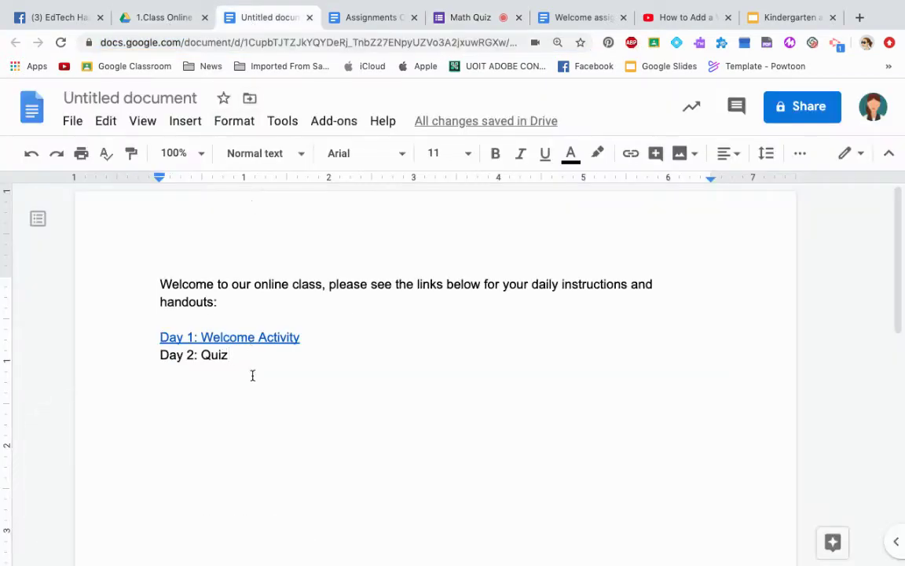
left_click(140, 359, "shift")
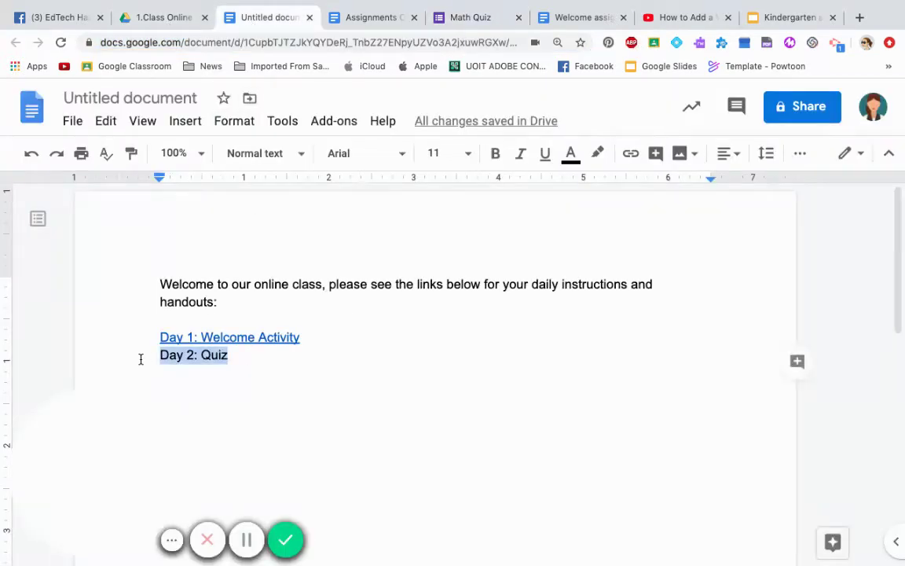
left_click(179, 125)
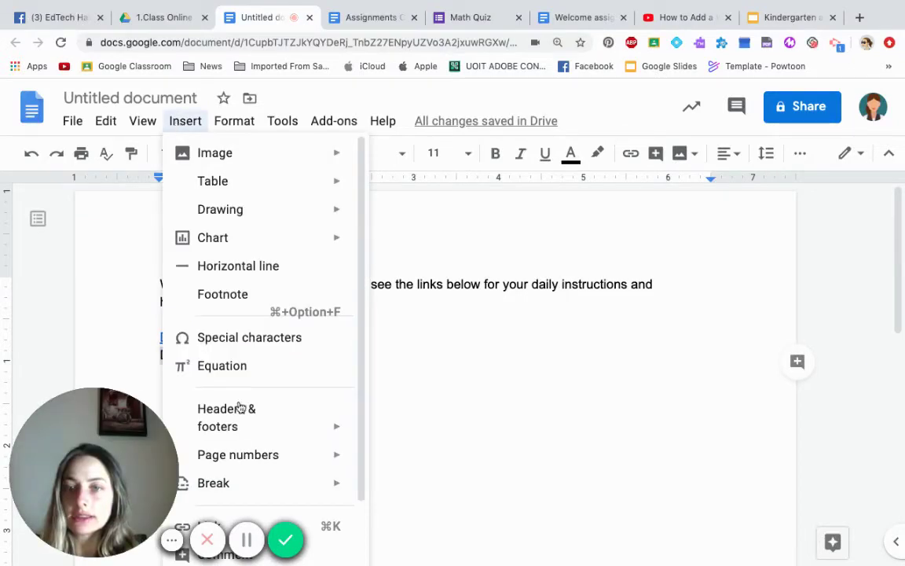
mouse_move(236, 459)
scroll(236, 460, "down", 2)
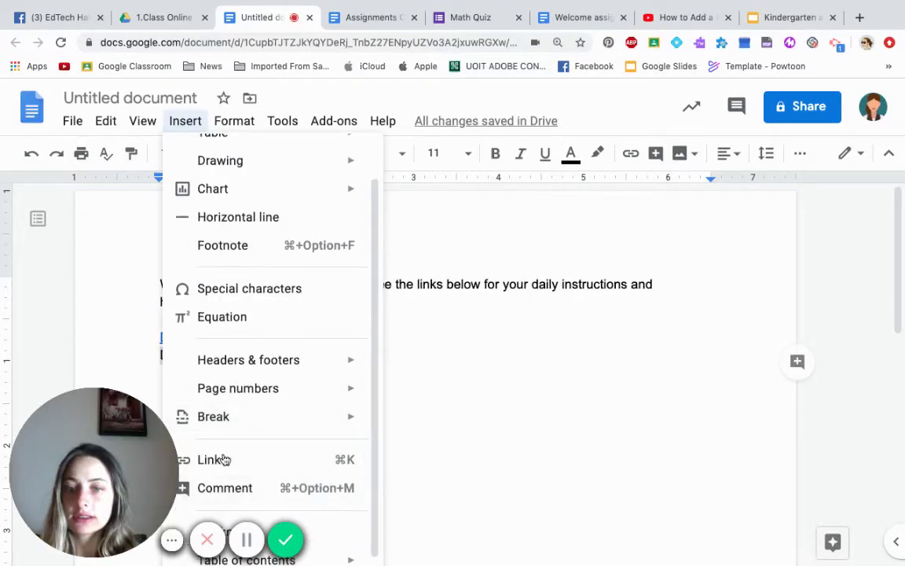
left_click(262, 459)
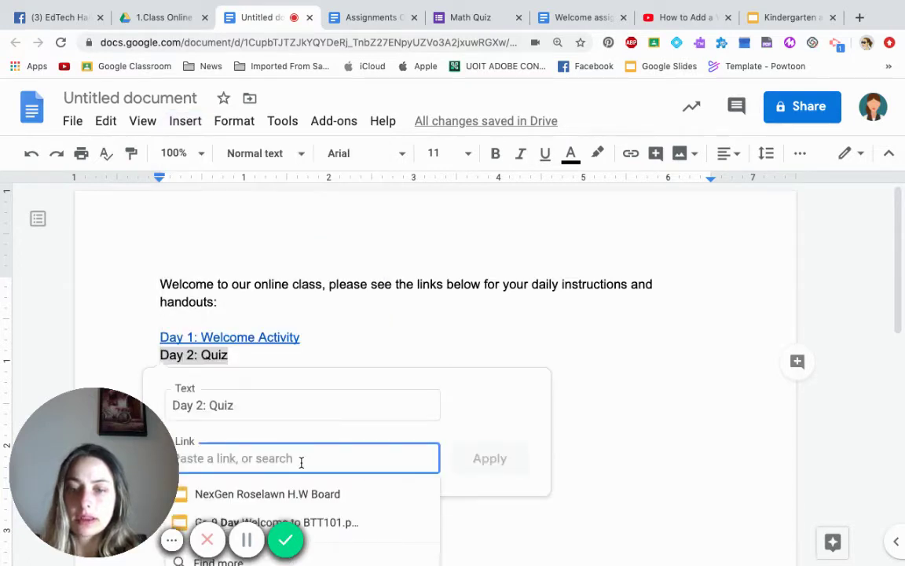
key("super+v")
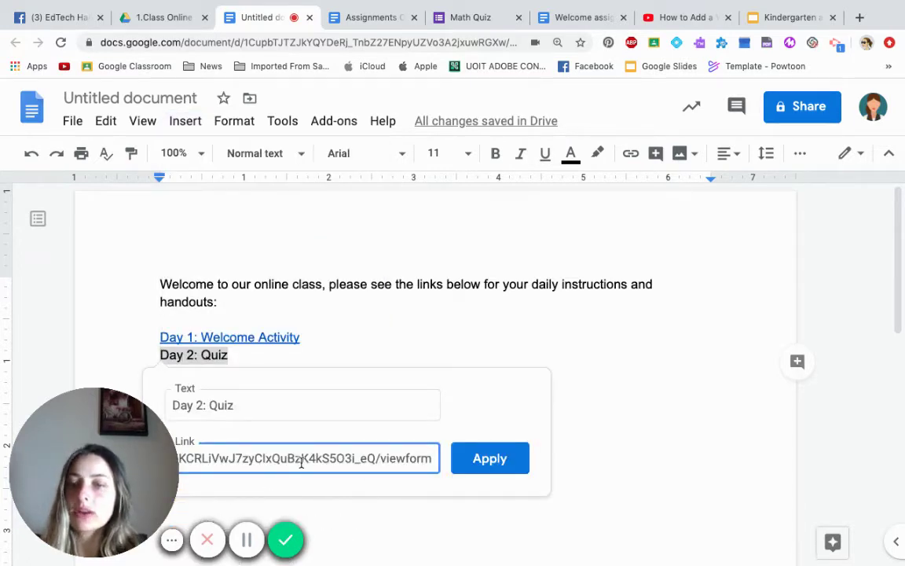
left_click(471, 458)
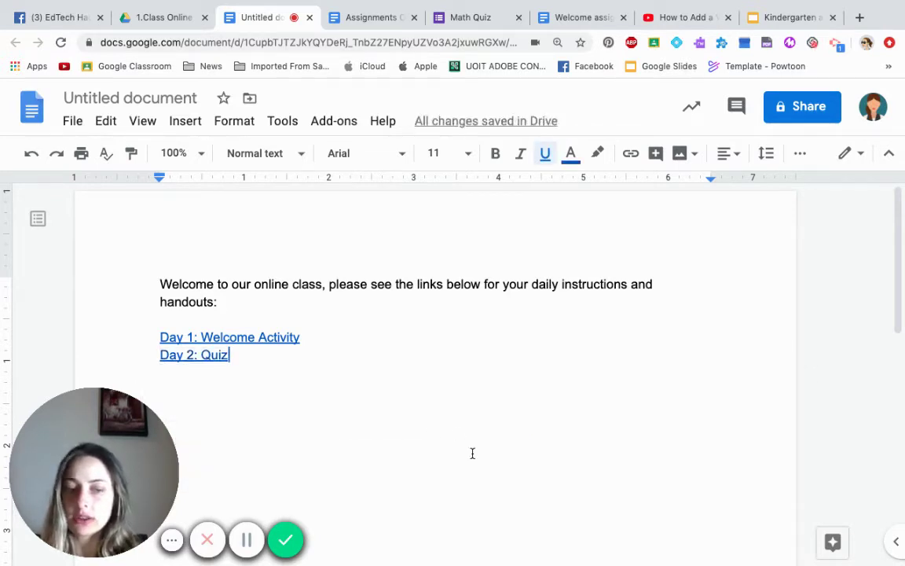
- Add the line "Day 3: Watch this video" below the Day 2 link
key("Return")
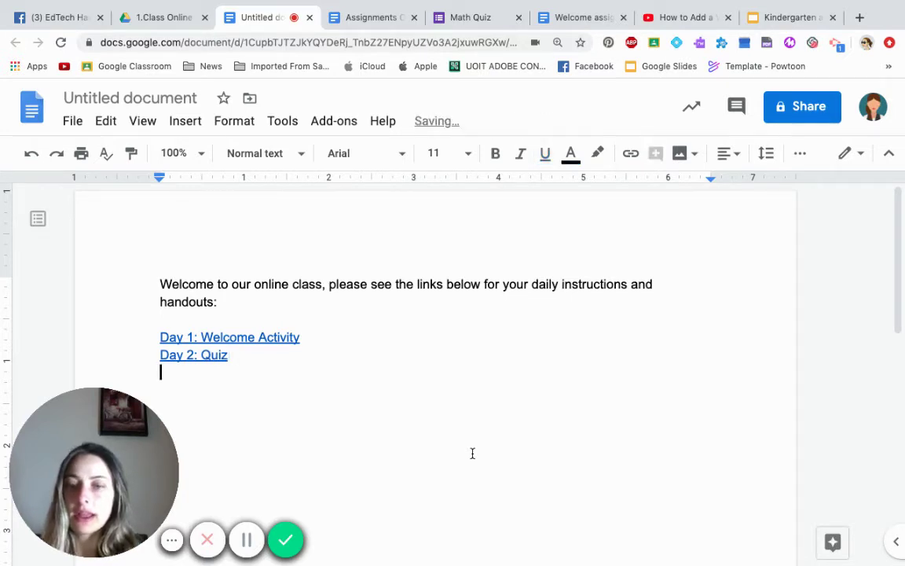
type("Day 3:")
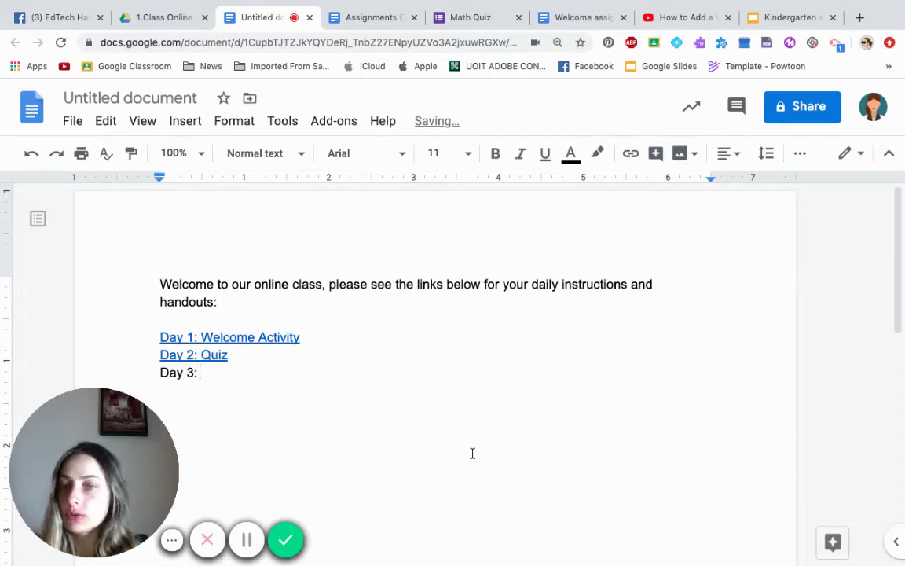
type(" Watch this")
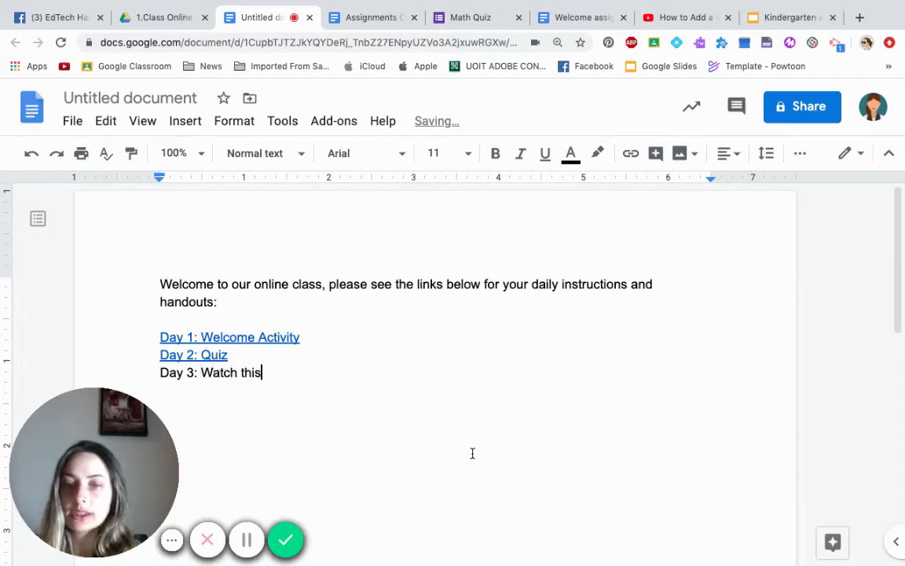
type(" video")
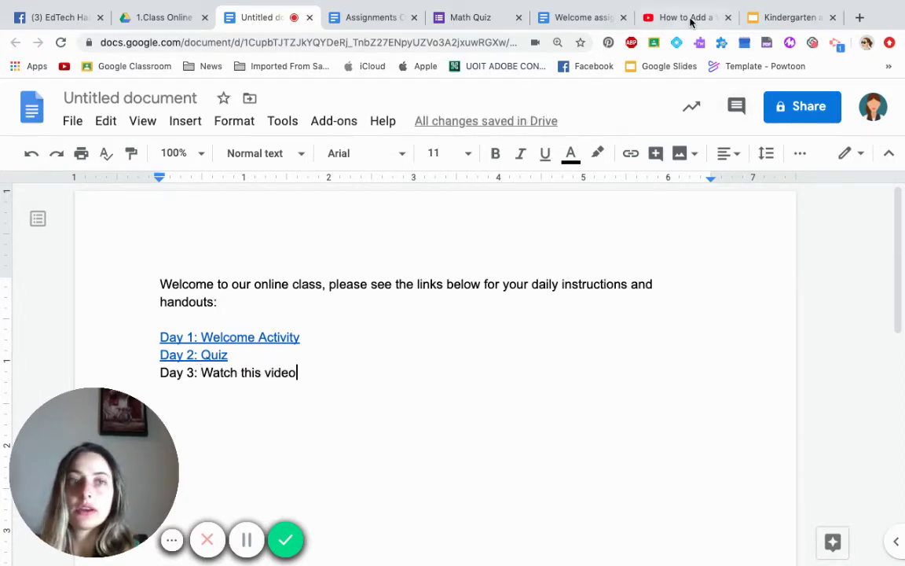
- Copy the web address of the YouTube video "How to Add a Video to Google Form"
left_click(688, 19)
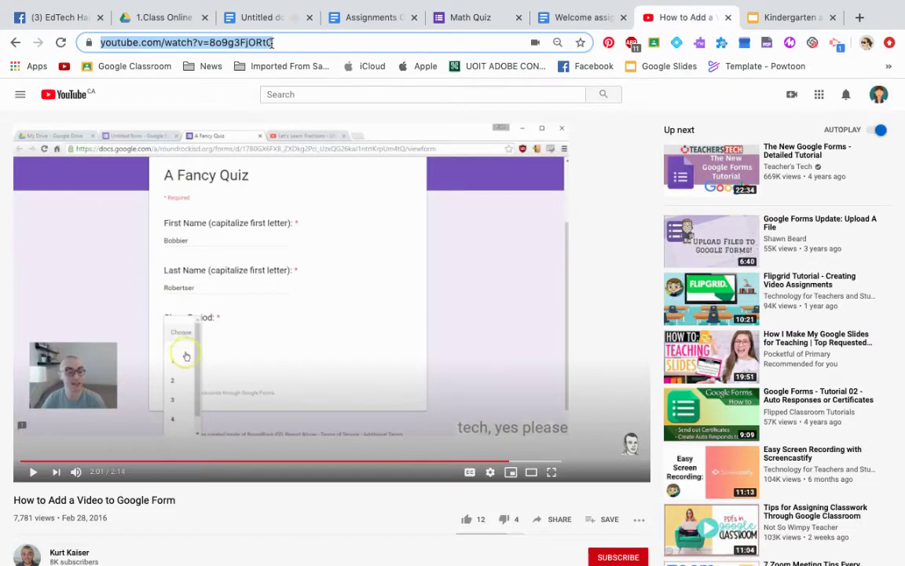
left_click(287, 44)
triple_click(293, 43)
key("super+c")
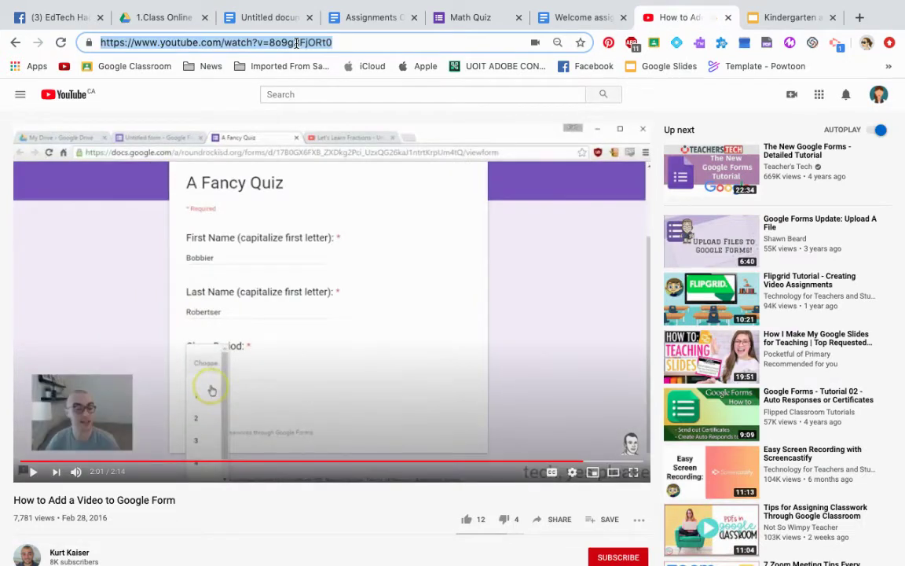
- In the agenda document, link the line "Day 3: Watch this video" to the copied YouTube address
left_click(257, 16)
left_click(297, 371)
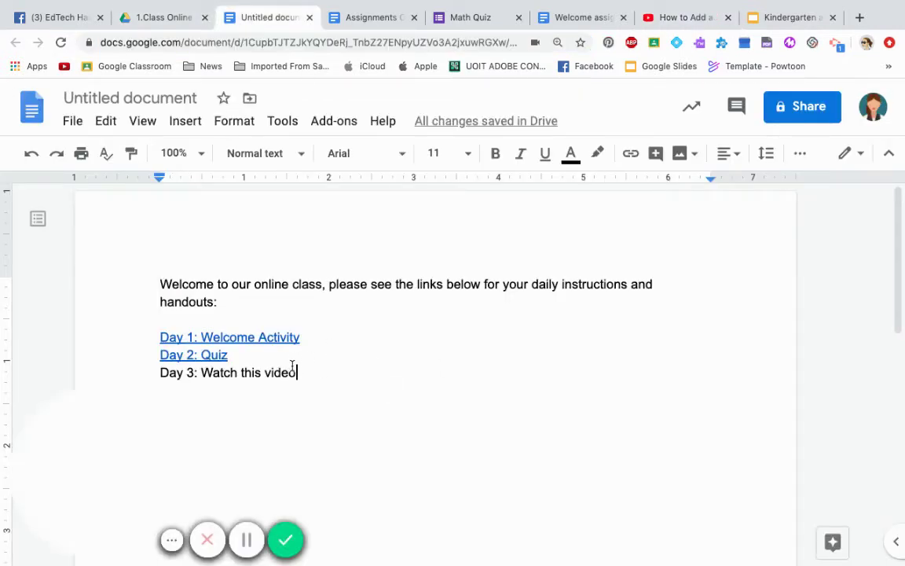
left_click_drag(229, 375, 152, 373)
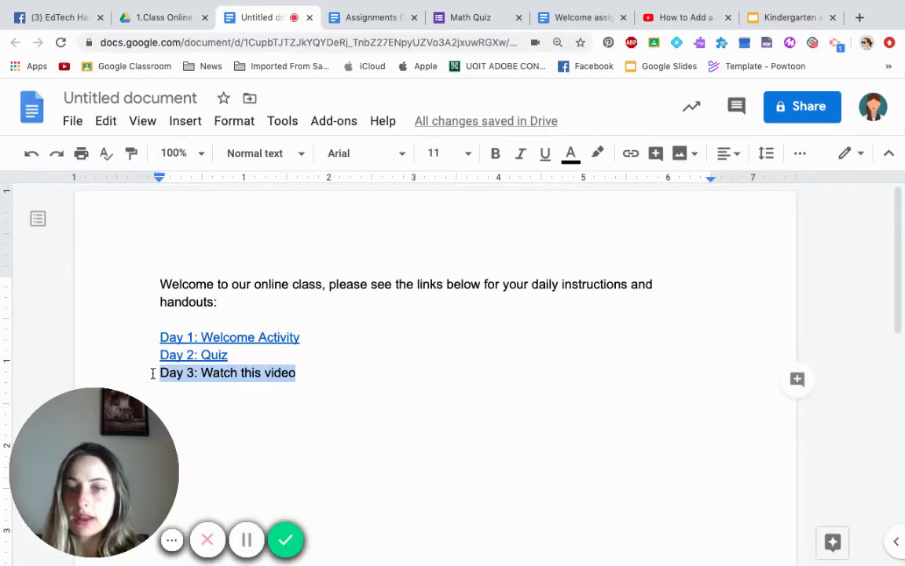
left_click(184, 121)
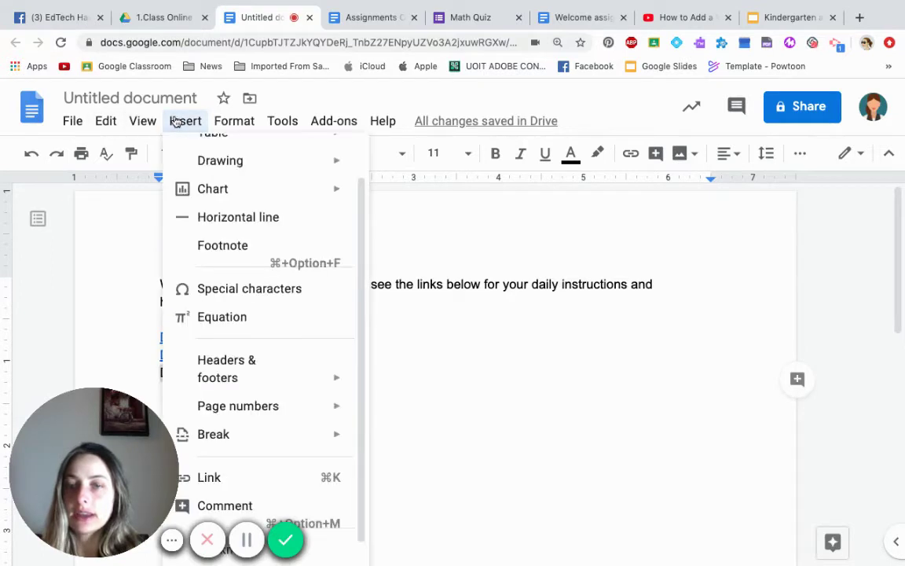
left_click(260, 464)
key("super+v")
key("Return")
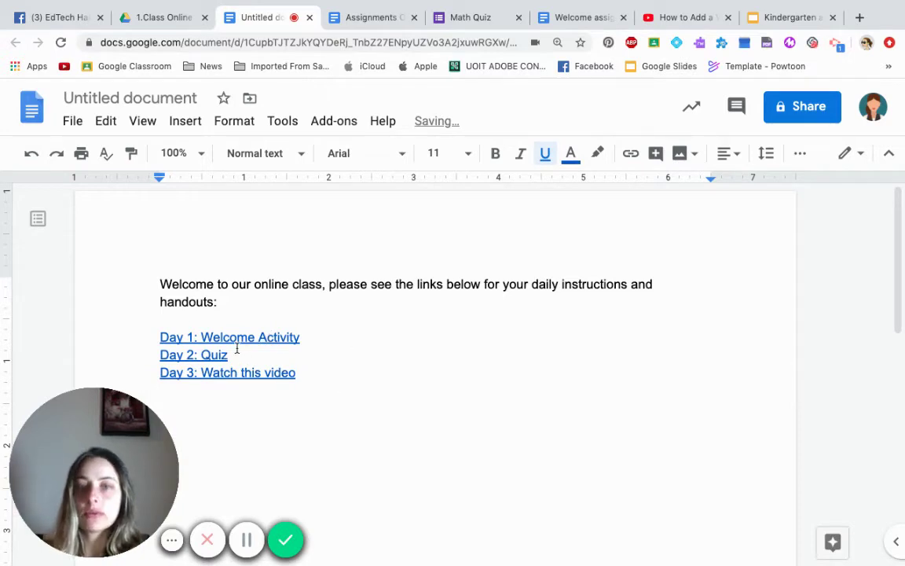
- Add the line "Day 4: Interactive Google Slide activity" below the Day 3 link
key("Return")
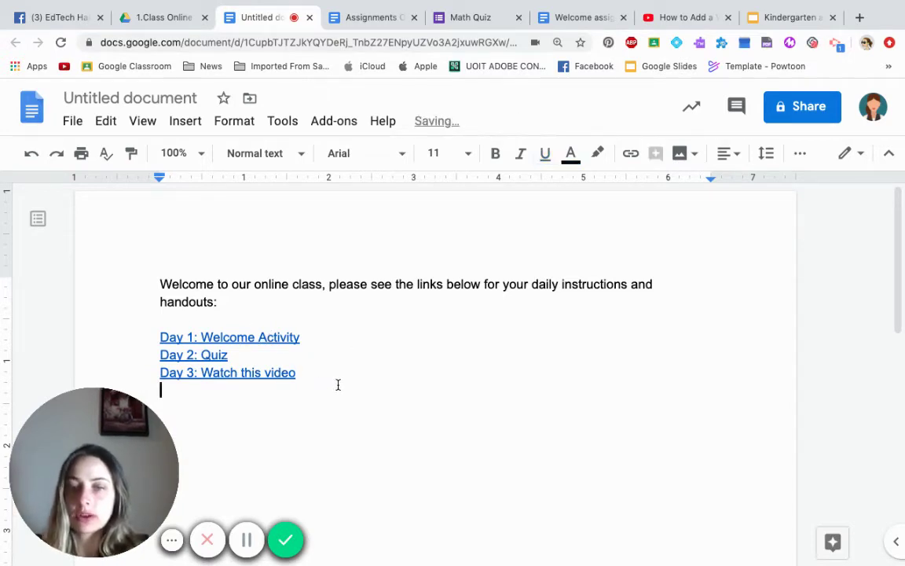
type("Day 4")
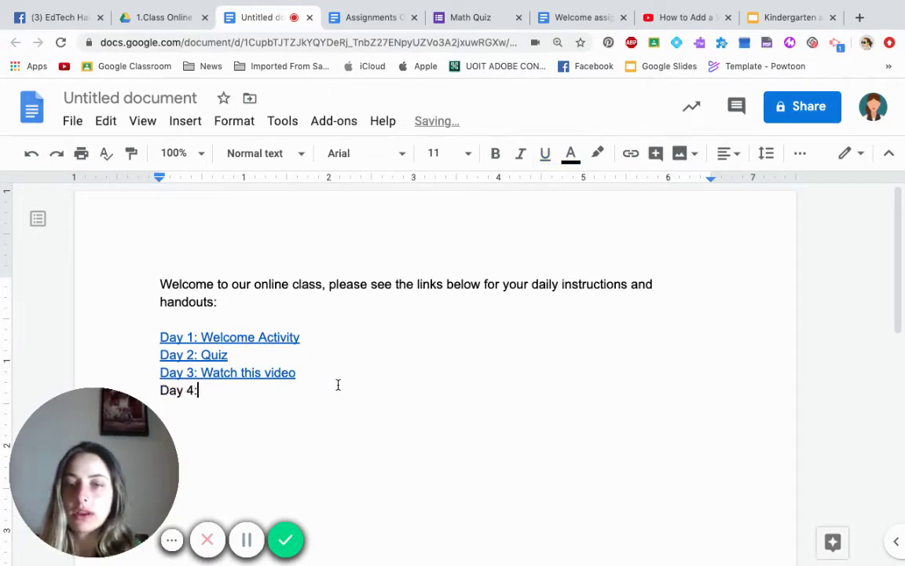
type(": Inter")
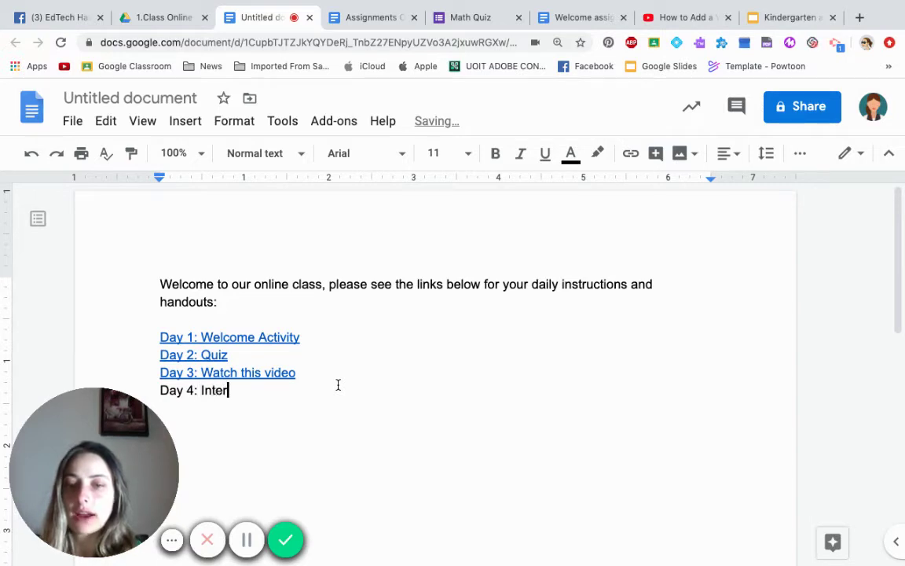
type("active Google")
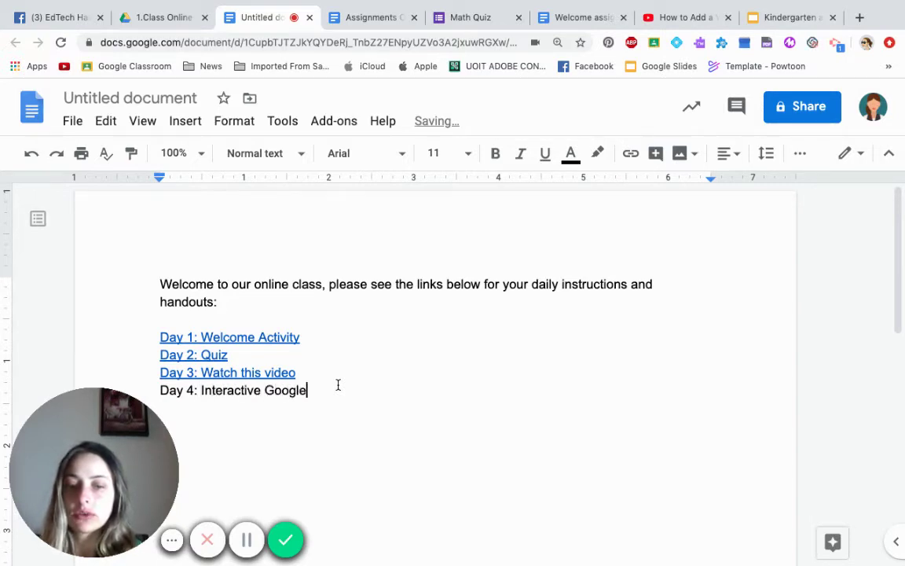
type(" Slides ac")
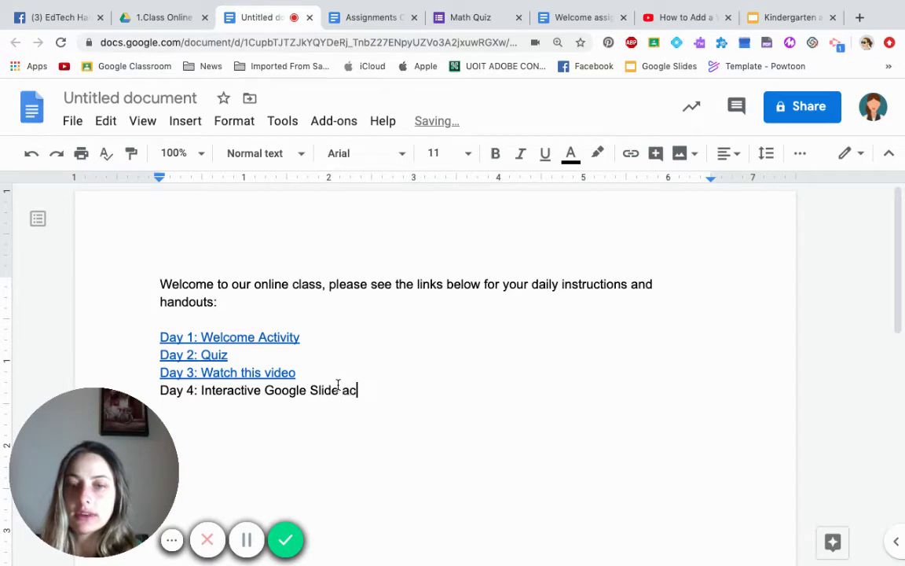
type("ti")
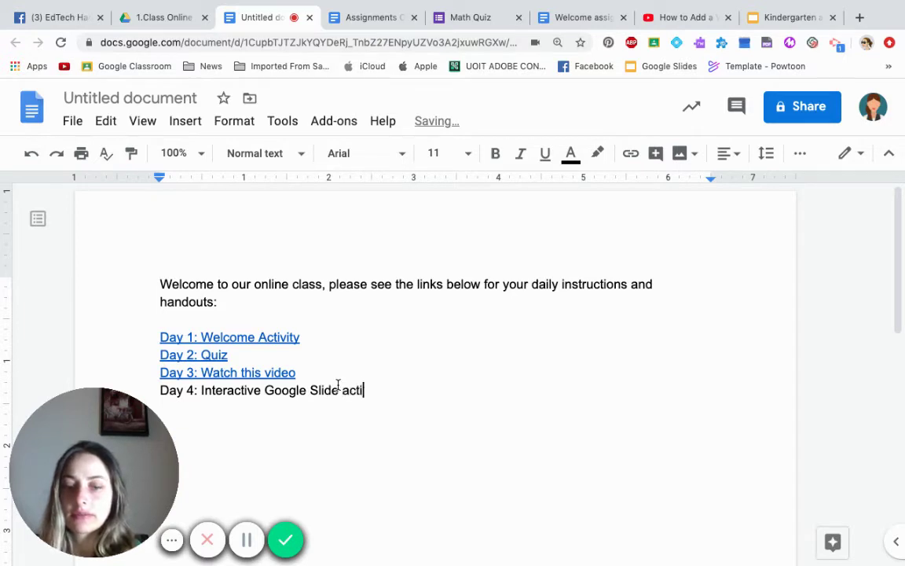
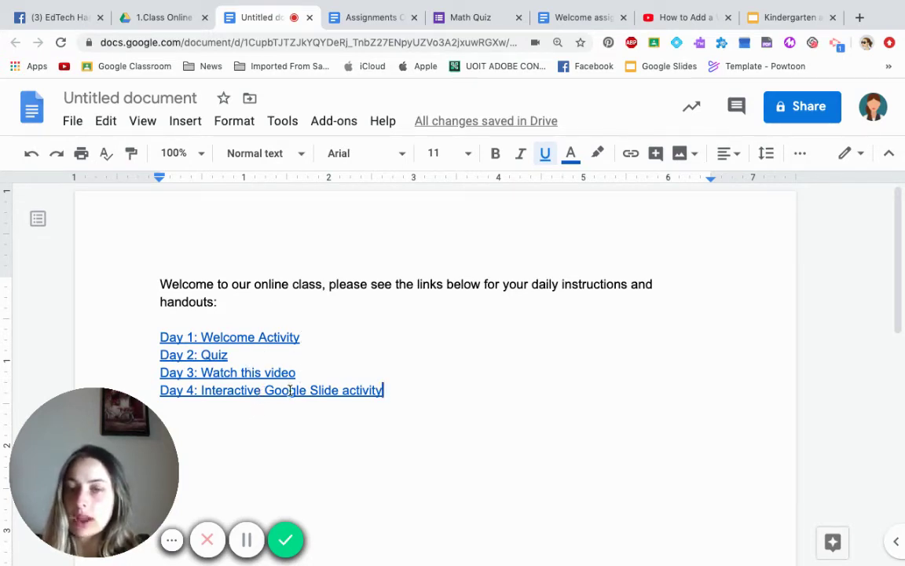
- Test the Day 4 link by opening its Kindergarten activity page, and return to the agenda document
left_click(290, 393)
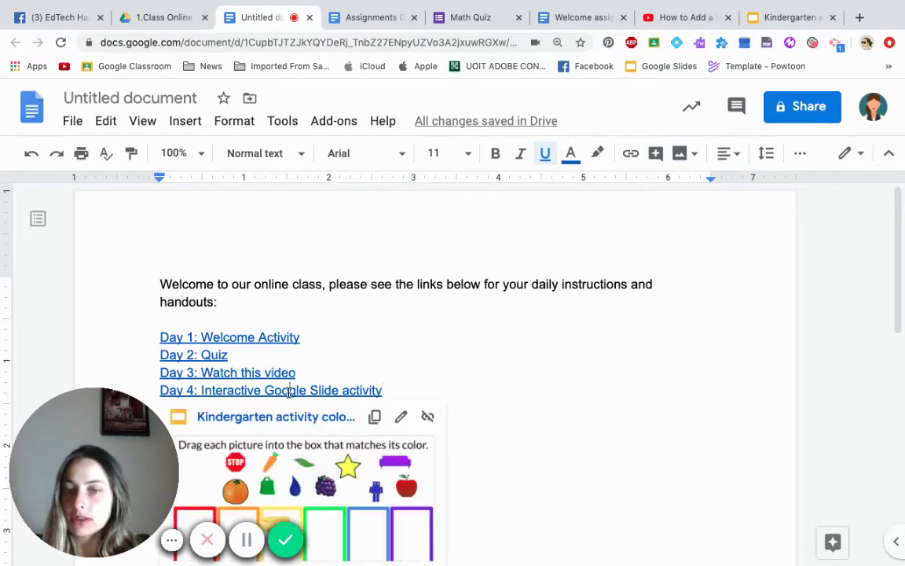
left_click(276, 418)
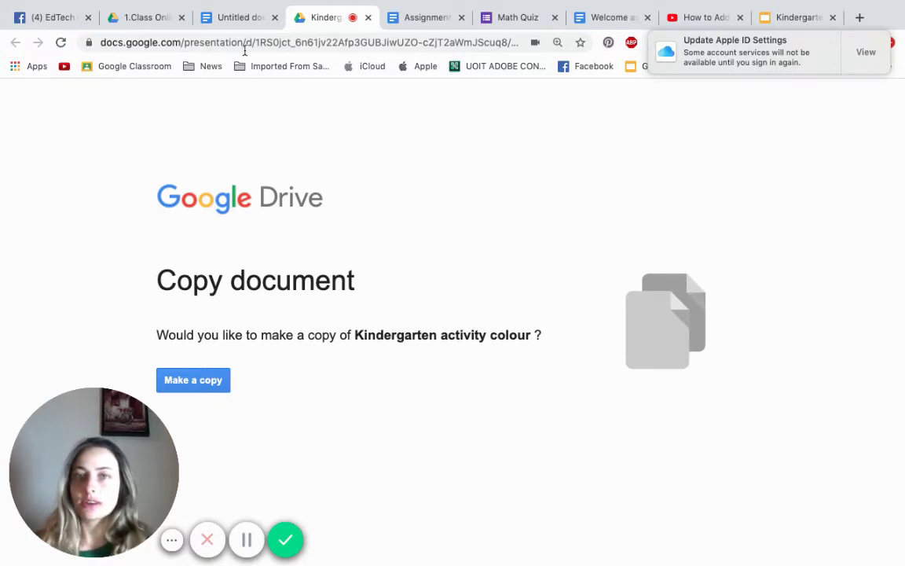
left_click(236, 20)
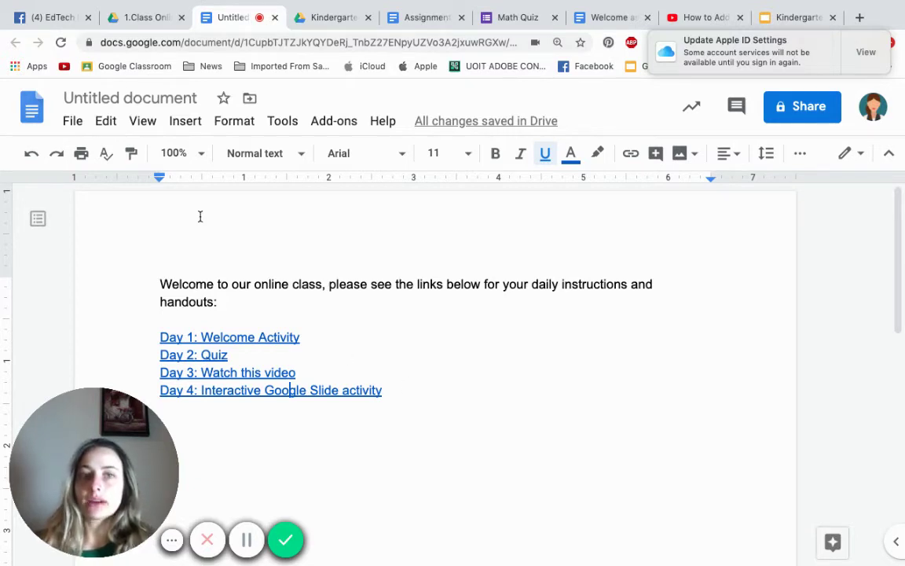
- In Google Drive, create a blank Google Docs document inside the Student 1 folder
left_click(140, 18)
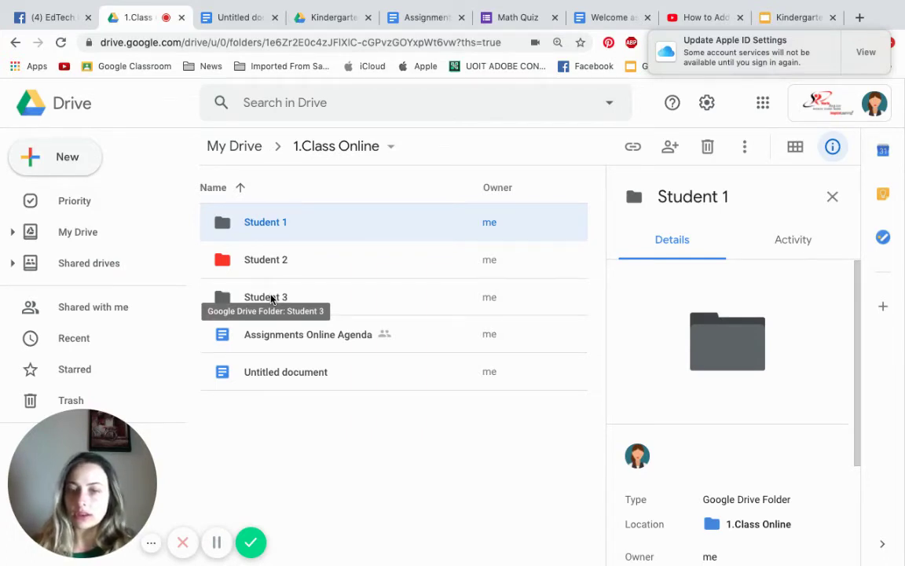
double_click(284, 223)
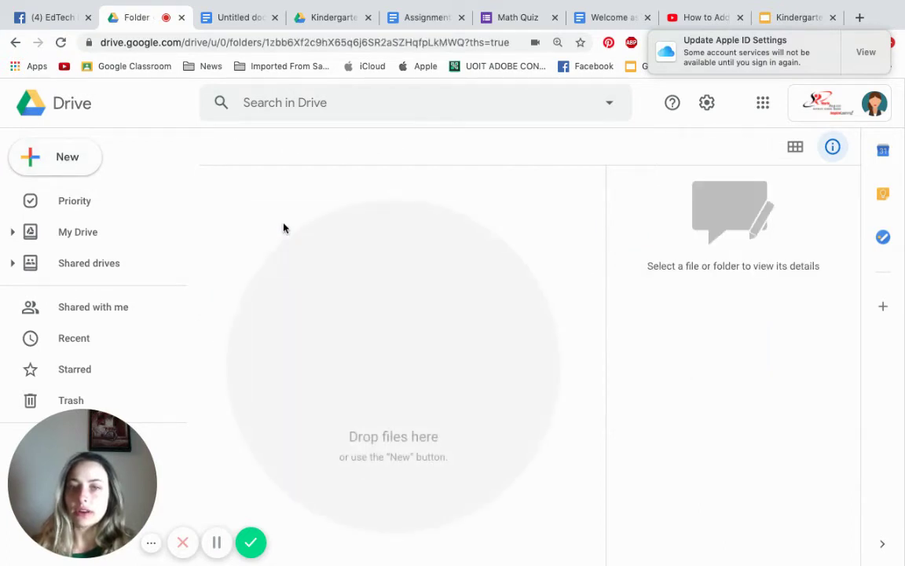
left_click(69, 157)
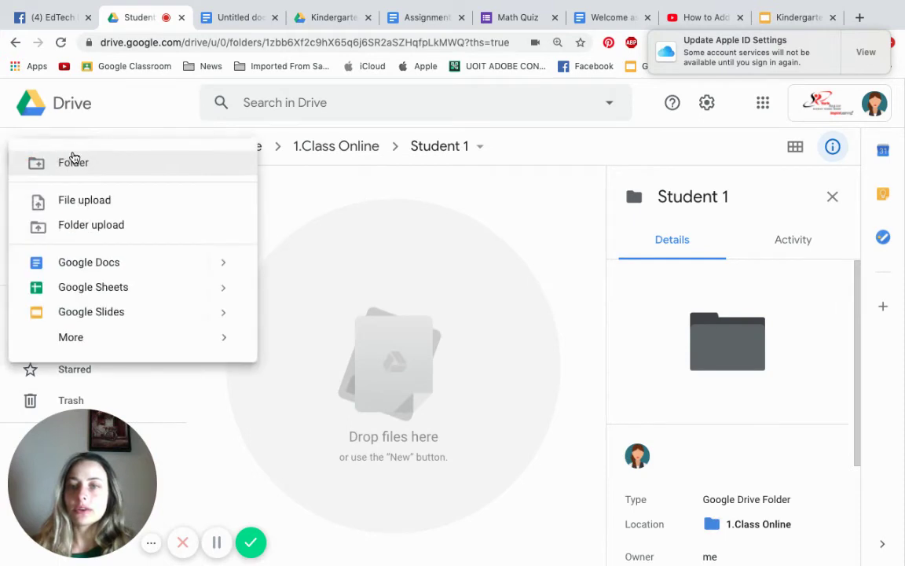
left_click(77, 262)
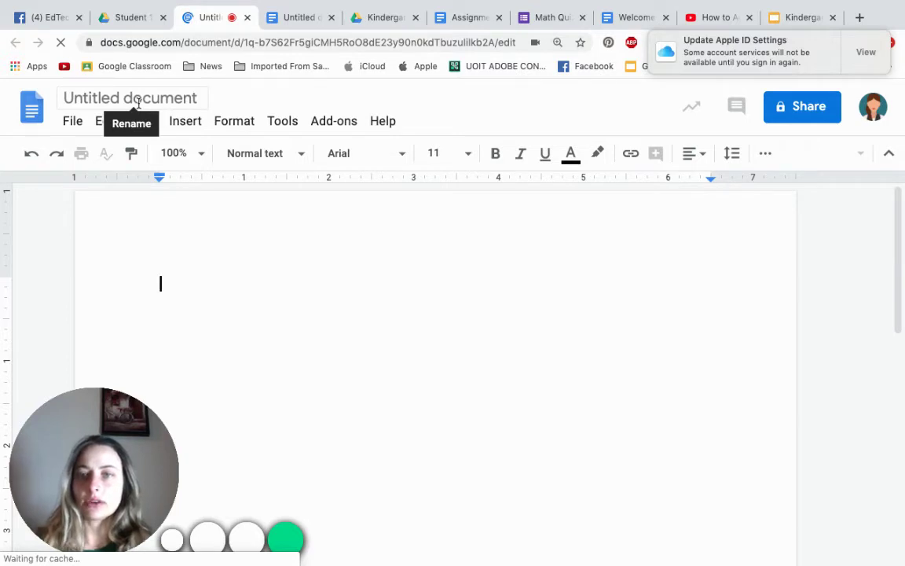
- Name the new document in the Student 1 folder "Student 1 Agenda Link"
left_click(138, 102)
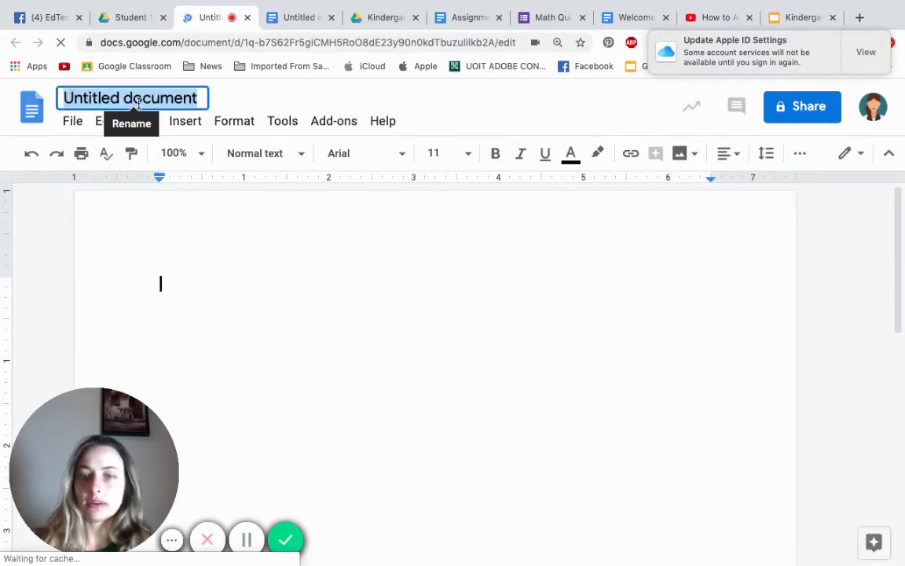
type("S")
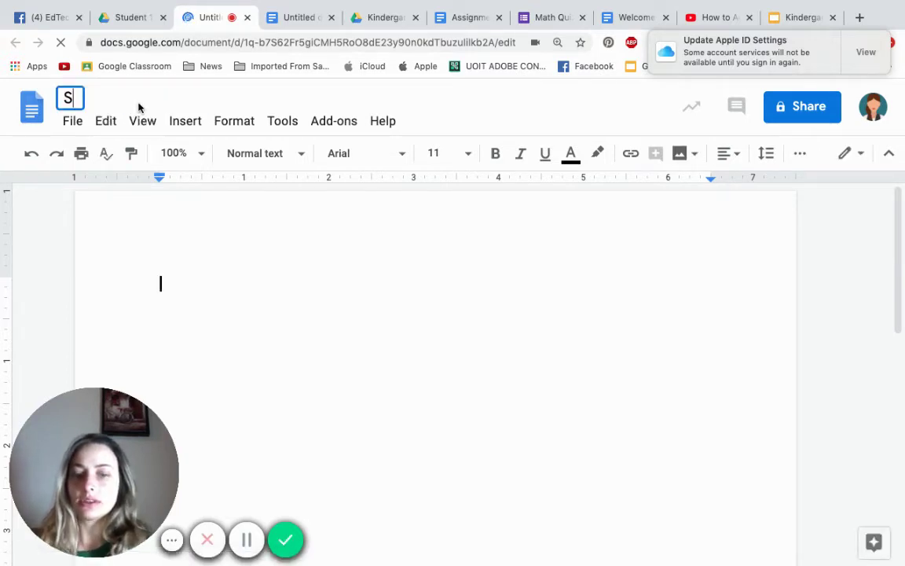
type("tudent 1")
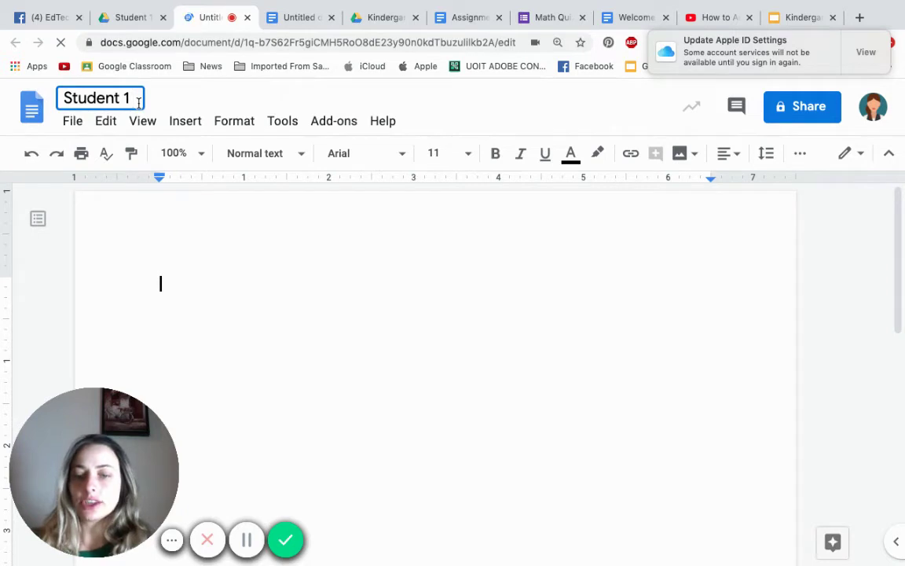
type(" Agenda")
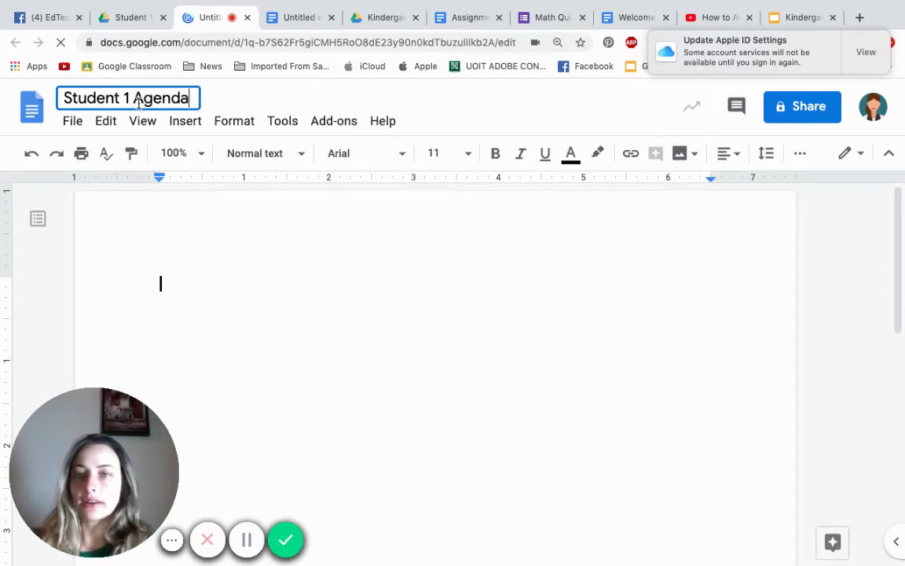
type(" L")
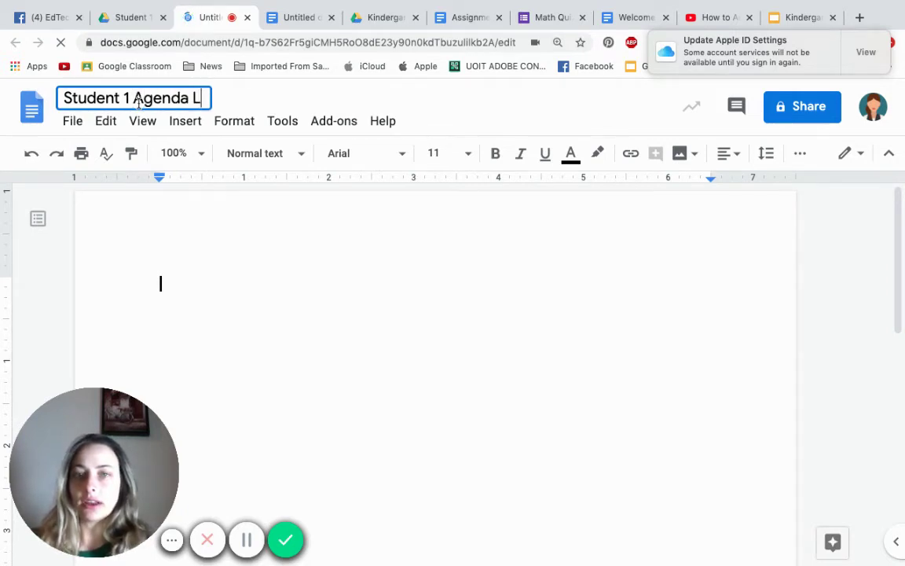
type("ink")
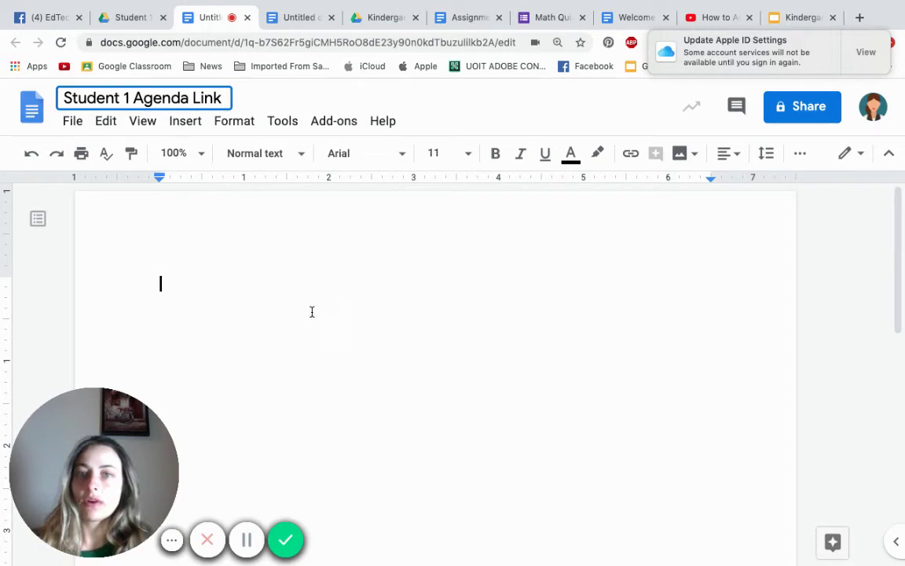
key("Return")
- Rename the untitled agenda document containing the daily links as "Main Daily Agenda"
left_click(305, 23)
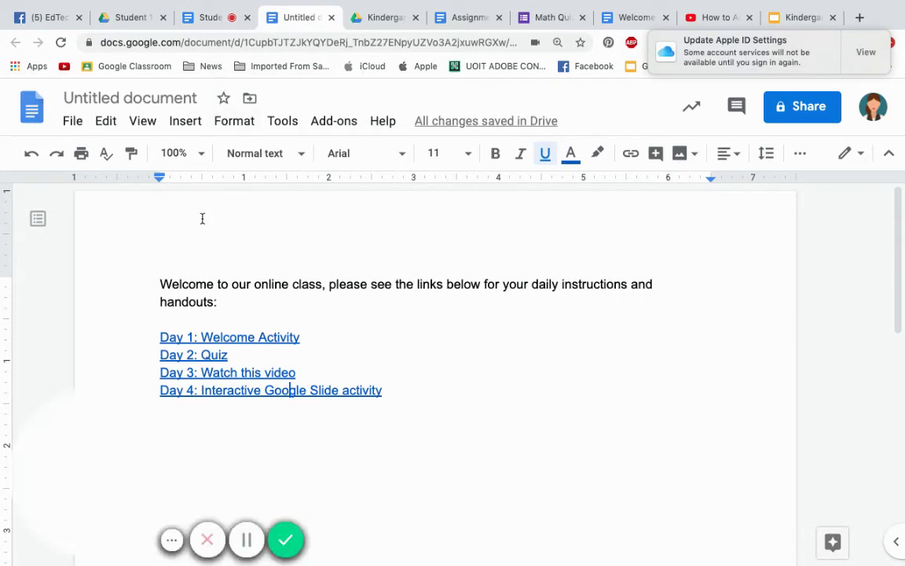
left_click(168, 98)
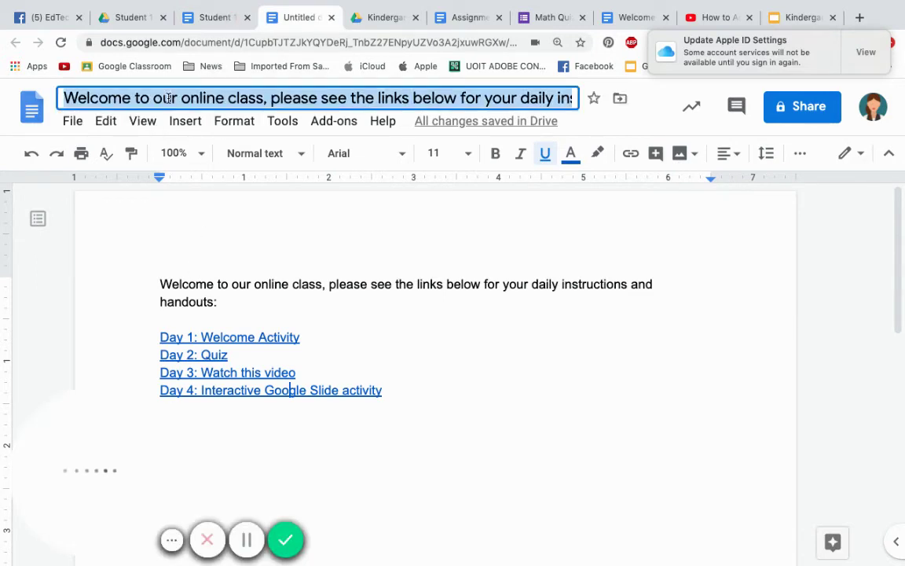
type("Main ")
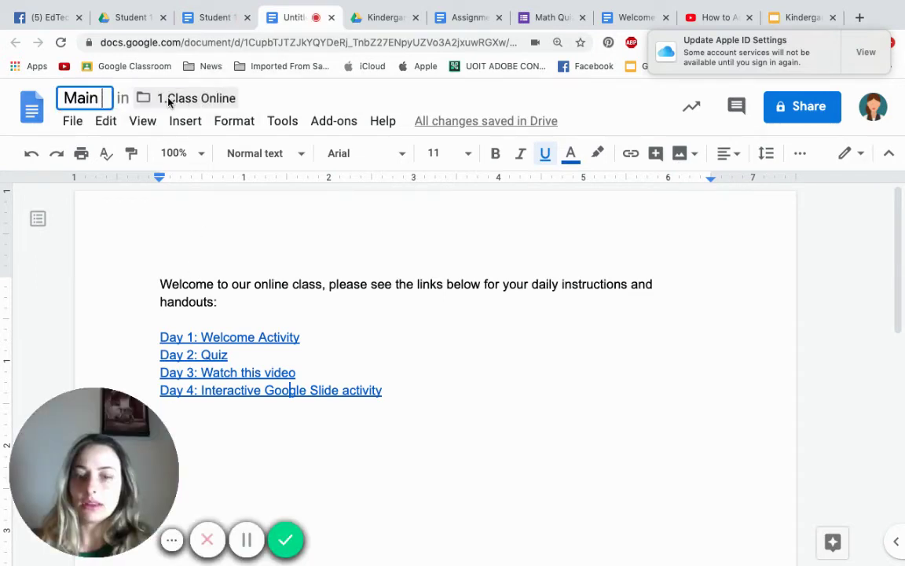
type("Daily Agenda")
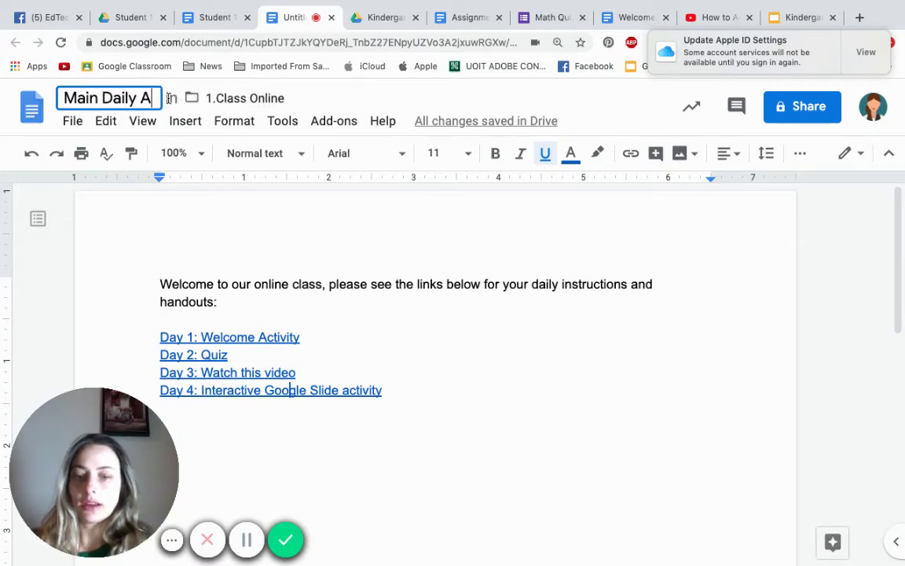
left_click(318, 251)
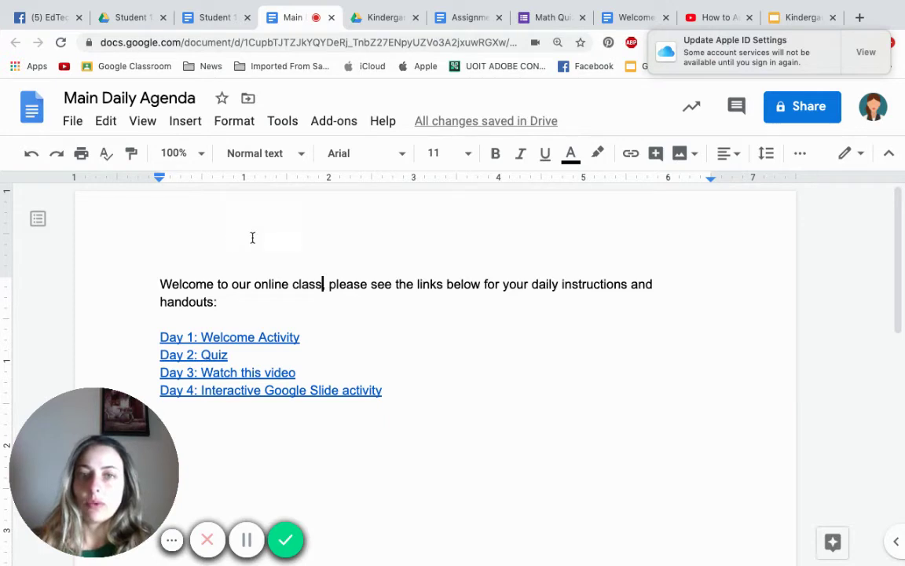
- In the sharing settings of Main Daily Agenda, set the permission for invited people to "Can view"
left_click(455, 43)
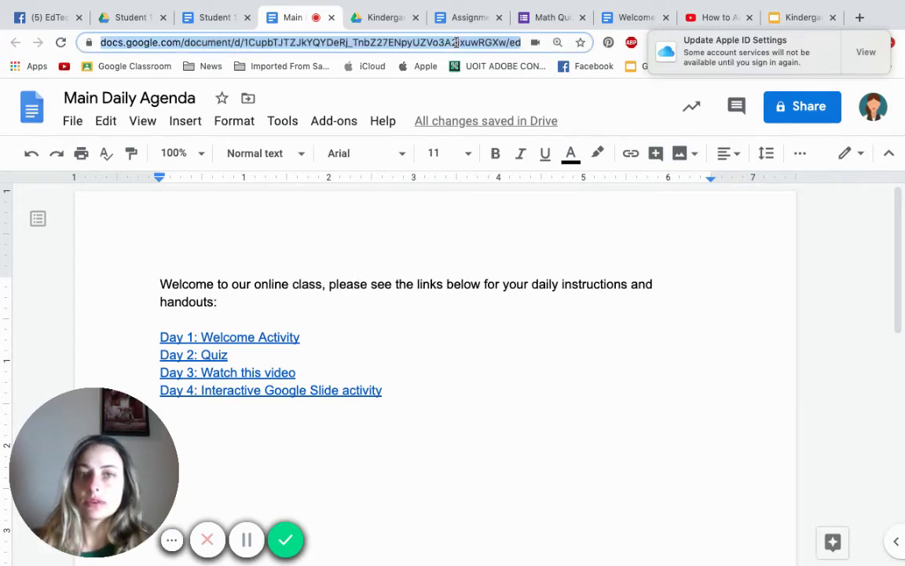
left_click(799, 118)
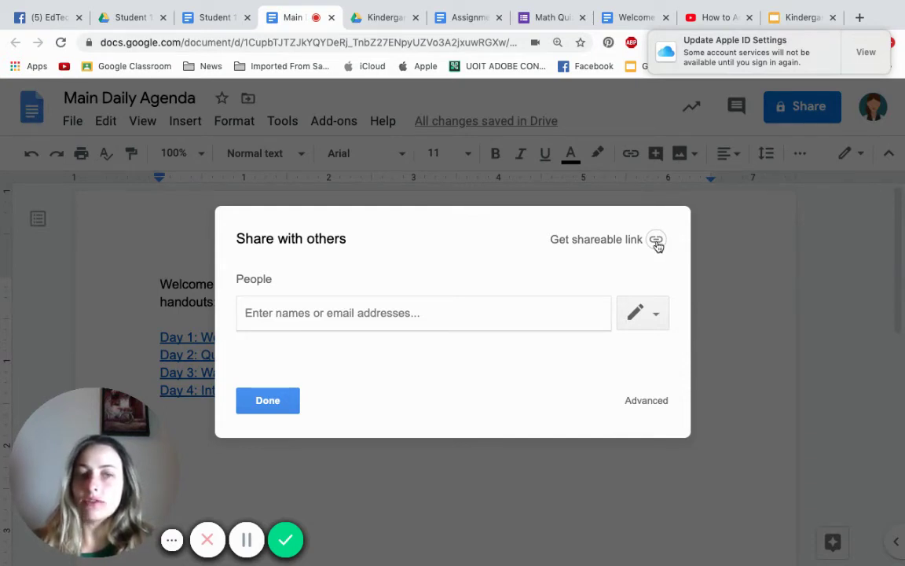
left_click(654, 319)
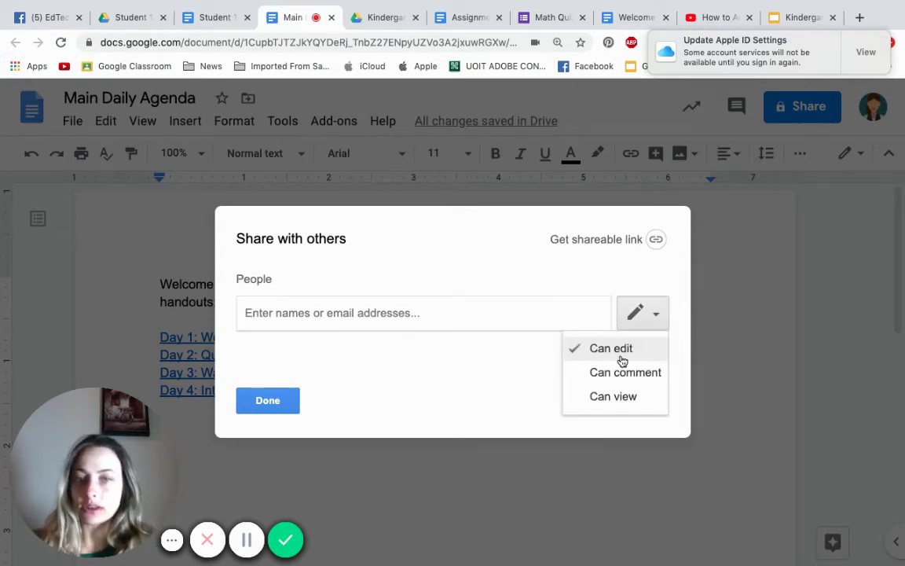
left_click(615, 397)
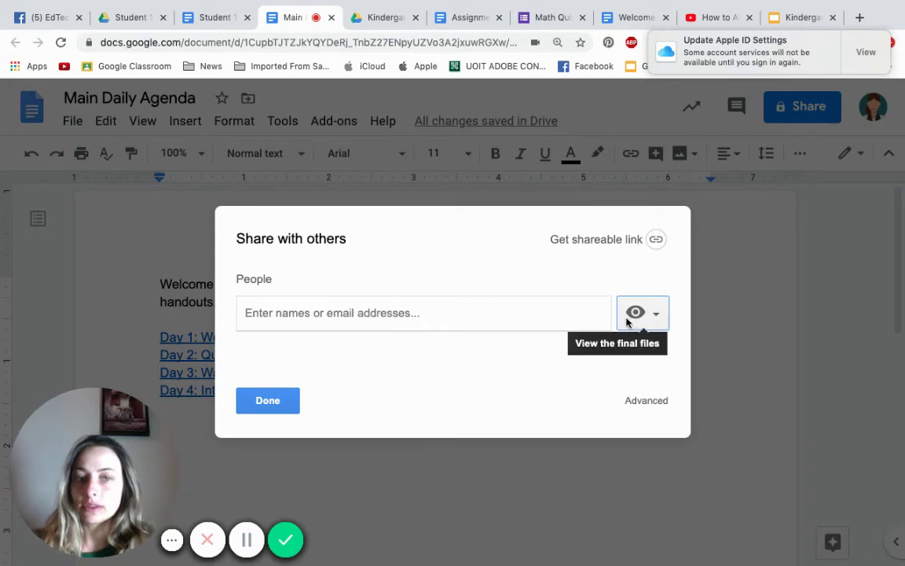
- Turn on link sharing for Main Daily Agenda, copy its shareable link and close the sharing settings
left_click(657, 240)
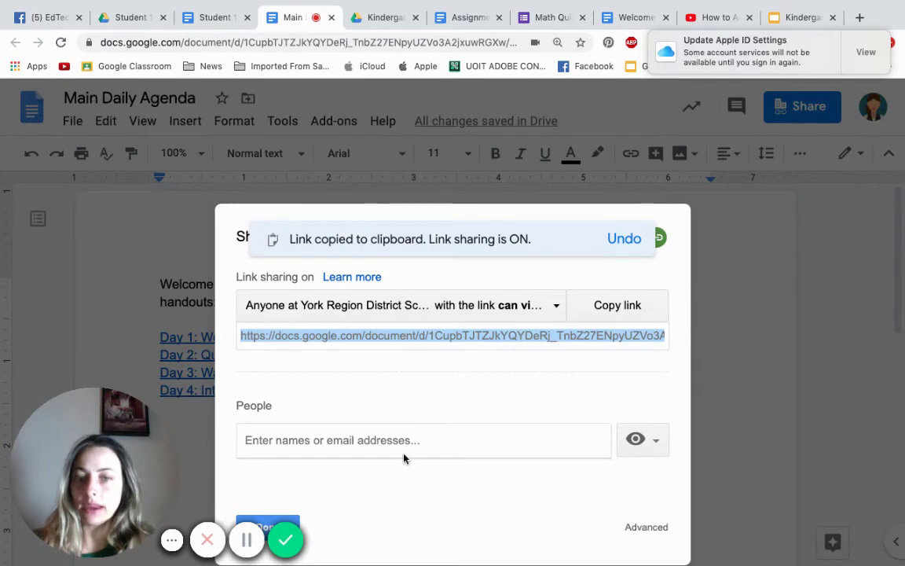
left_click(267, 524)
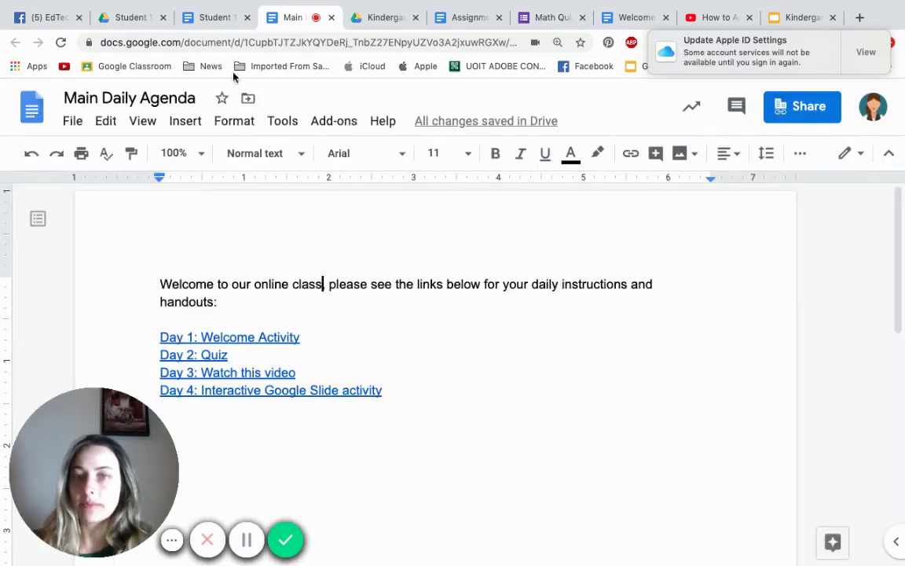
- In Student 1 Agenda Link, write "Please refer to this Daily Agenda" and link "Daily Agenda" to the copied Main Daily Agenda address
left_click(224, 17)
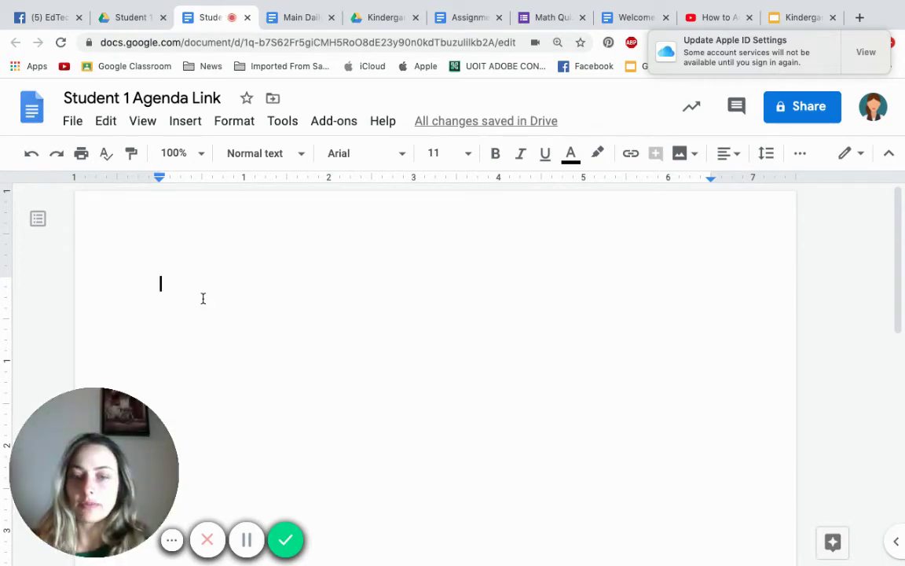
type("Ple")
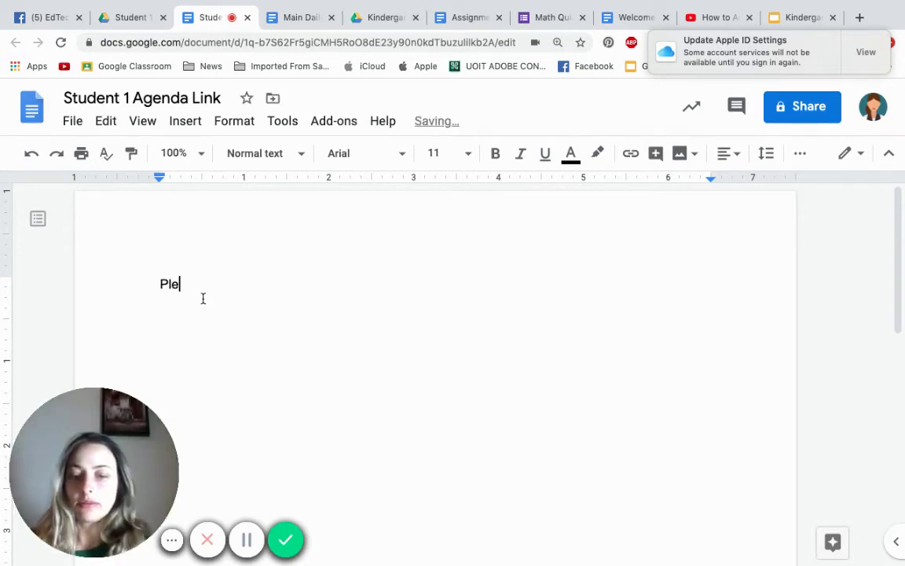
type("ase refer to ")
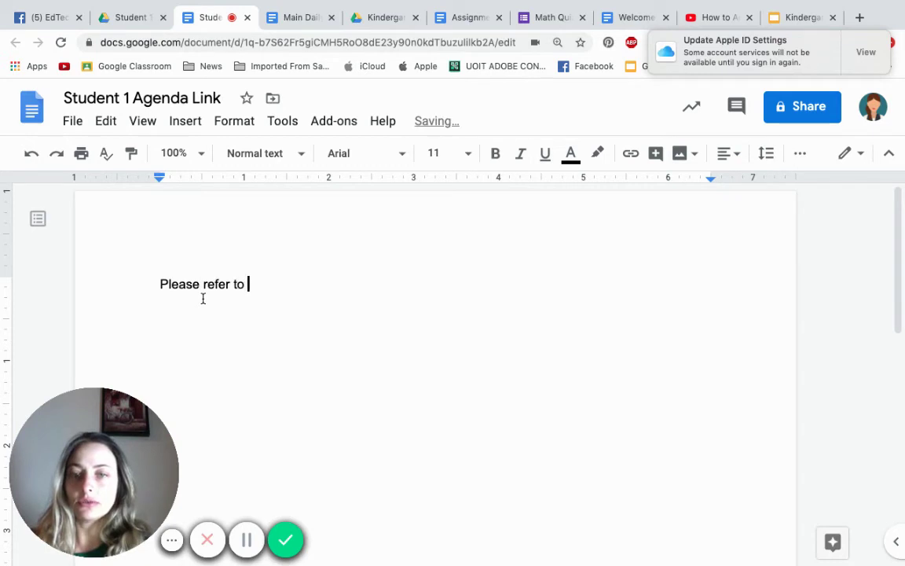
type("this")
key("ctrl+k")
key("ctrl+v")
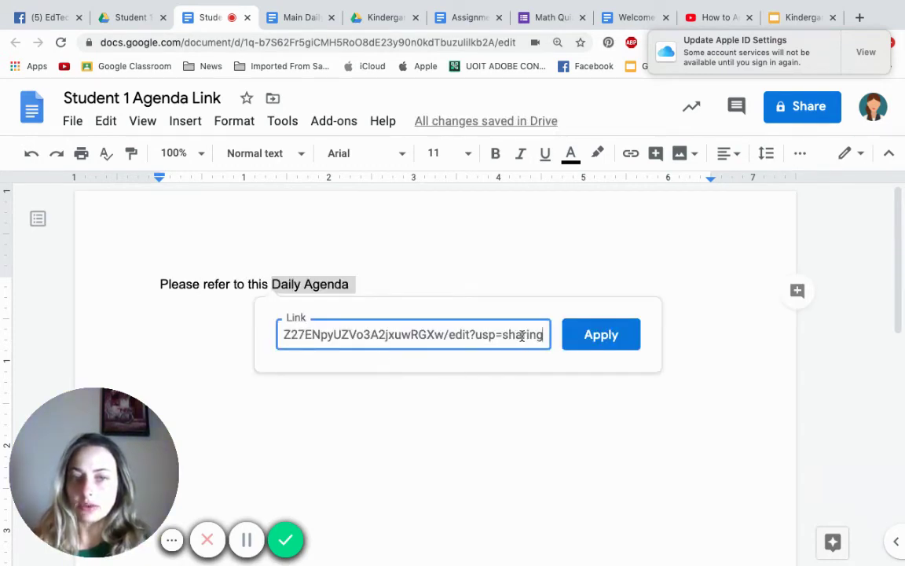
left_click(617, 335)
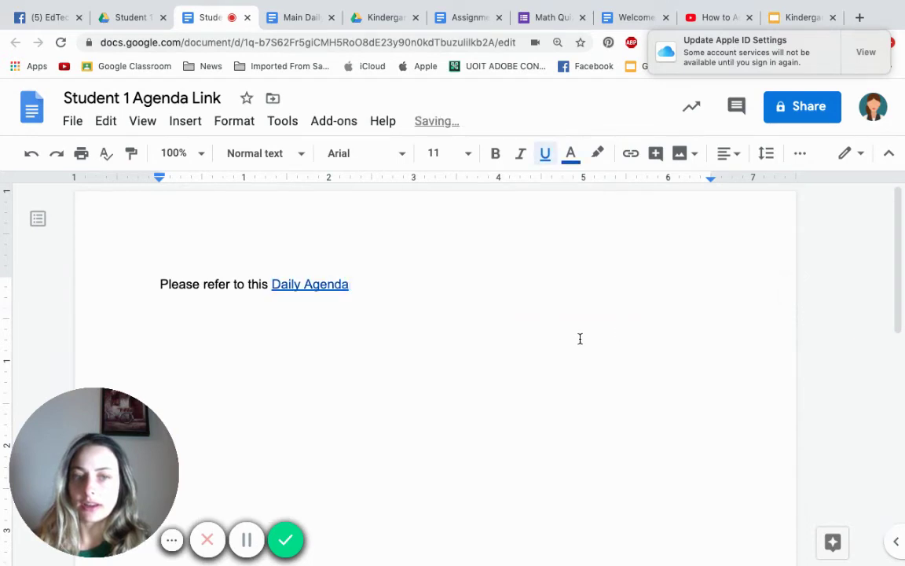
- Set the whole sentence to font size 36 and break the line after "this" so the Daily Agenda link starts a new line
left_click_drag(352, 284, 91, 271)
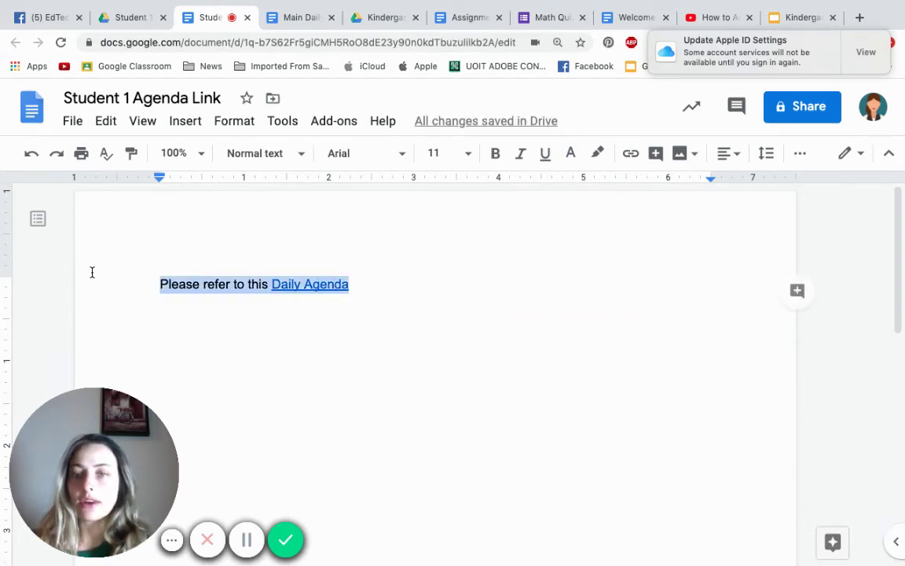
left_click(469, 154)
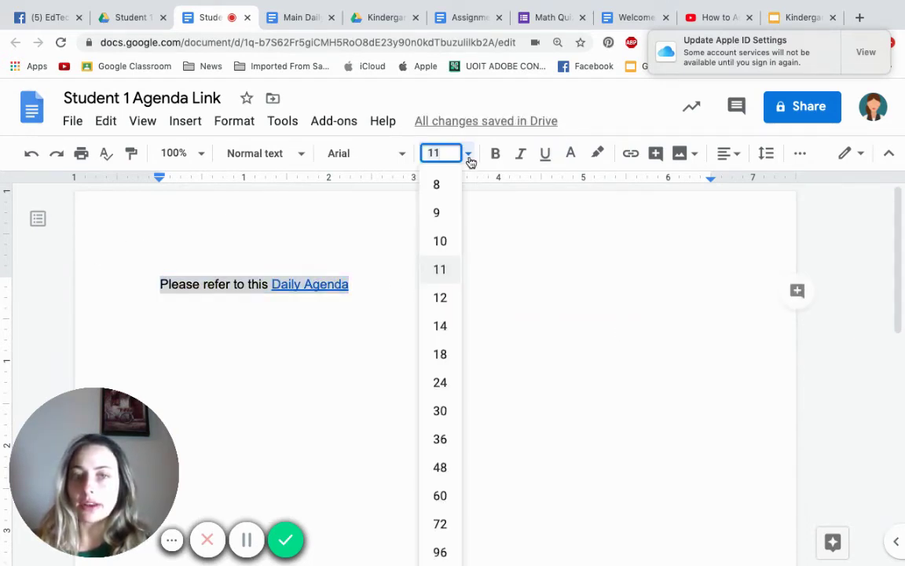
left_click(442, 438)
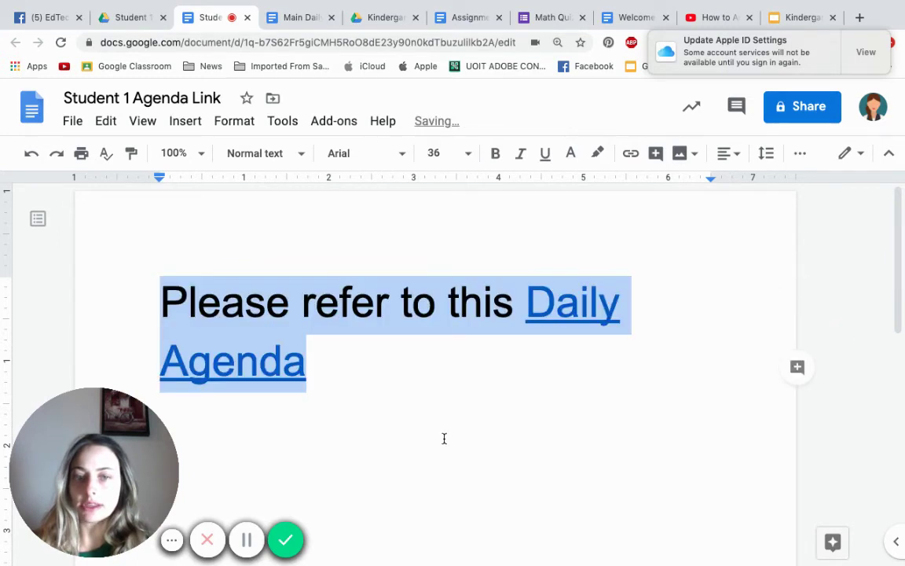
left_click(514, 312)
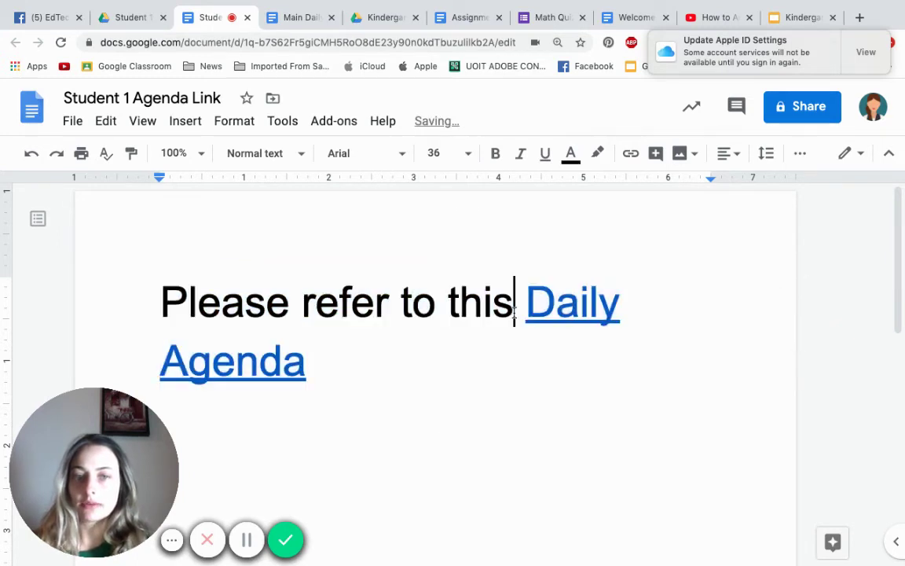
key("Return")
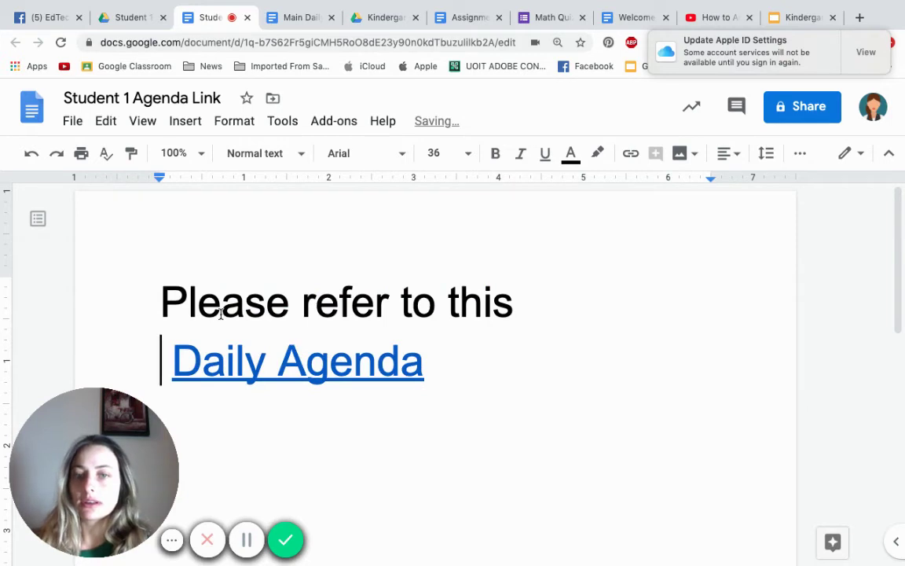
- Test the Daily Agenda link by opening Main Daily Agenda from it, and return to Student 1 Agenda Link
left_click(274, 367)
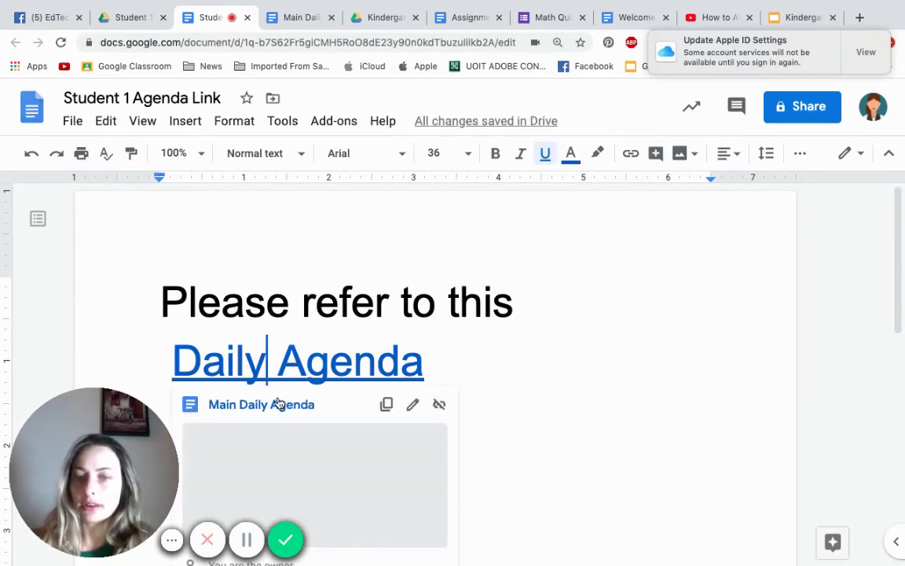
left_click(276, 404)
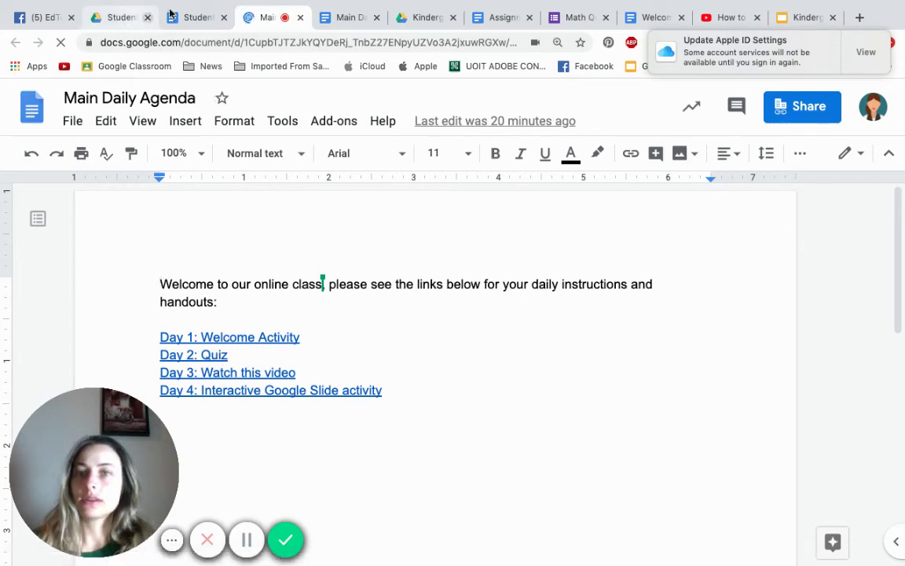
left_click(200, 20)
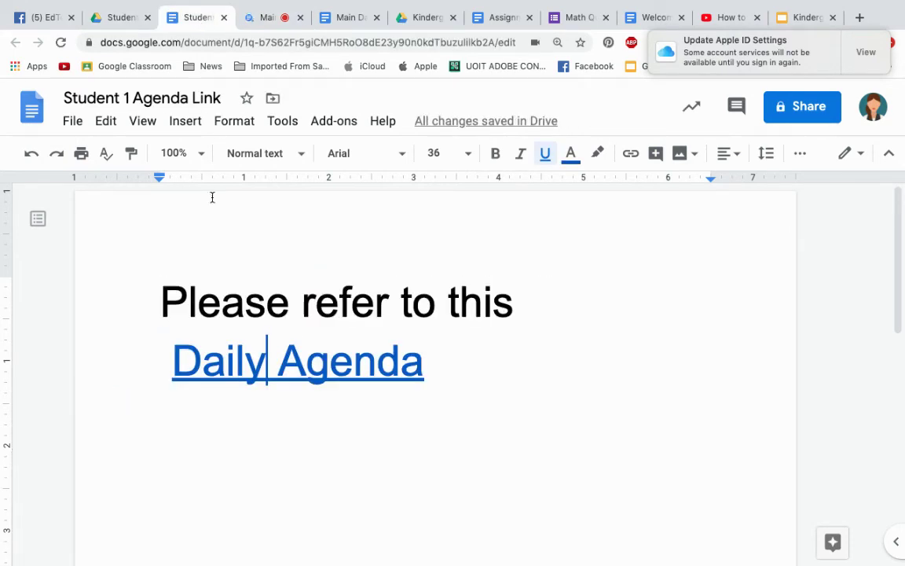
- Switch to Google Drive and check the 1.Class Online folder and the contents of its Student 1 folder
left_click(120, 27)
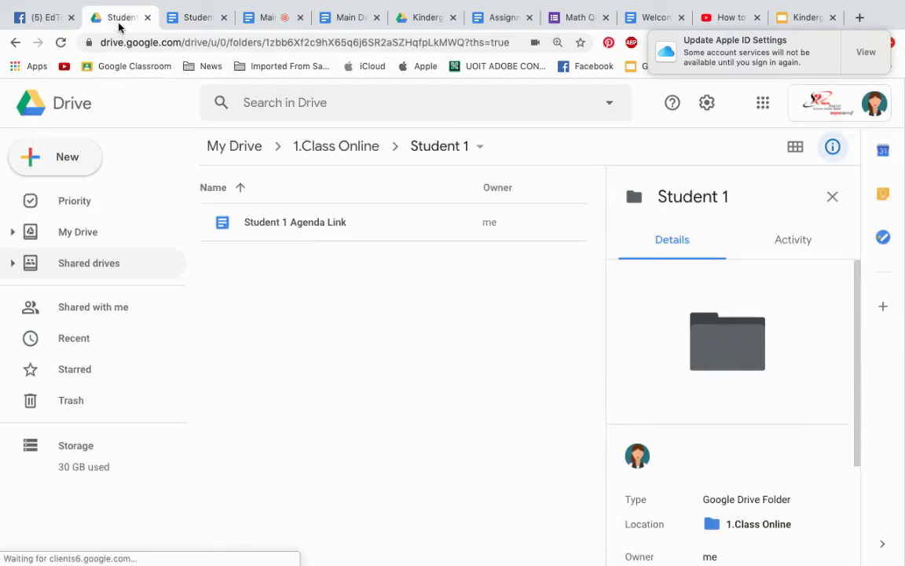
left_click(355, 155)
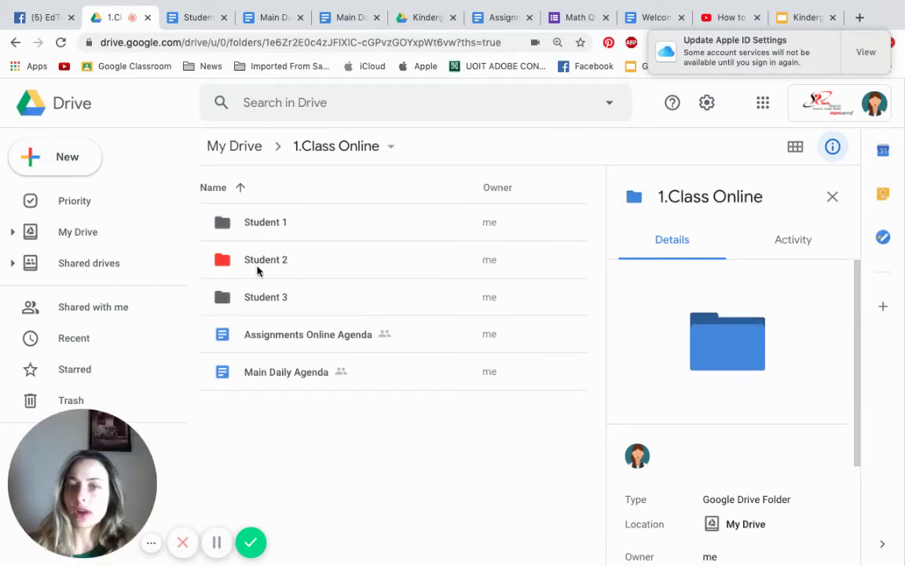
double_click(261, 224)
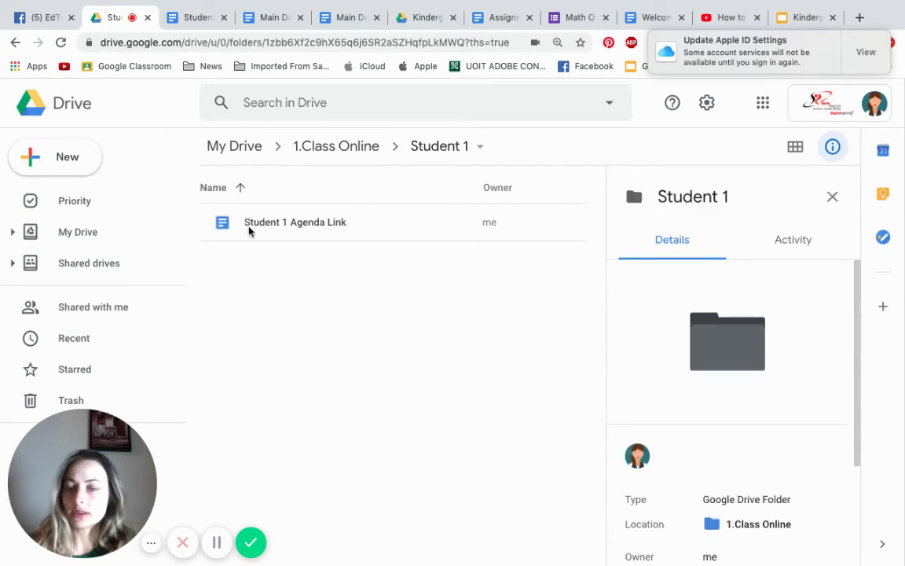
- Go back to 1.Class Online and create a blank Google Docs document inside the Student 2 folder
left_click(325, 147)
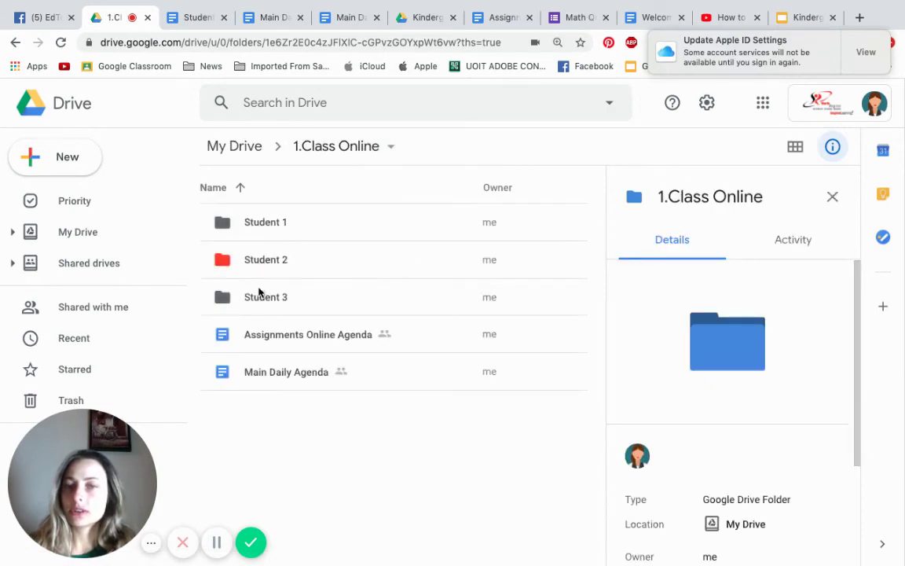
double_click(266, 268)
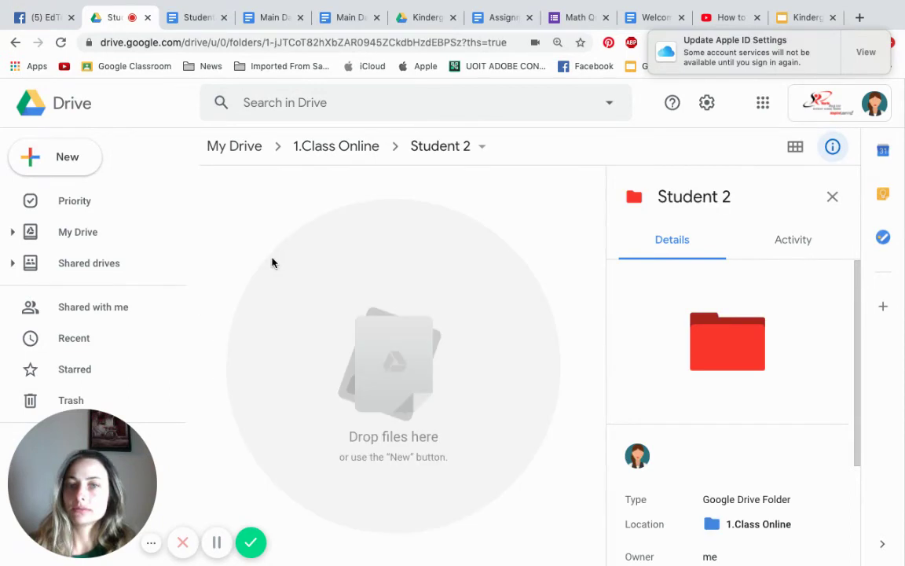
left_click(80, 160)
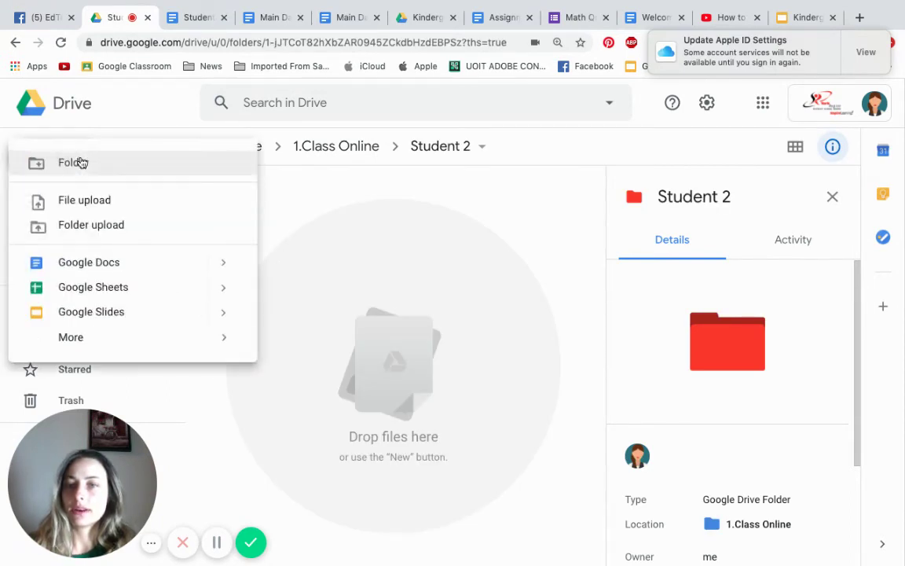
left_click(78, 262)
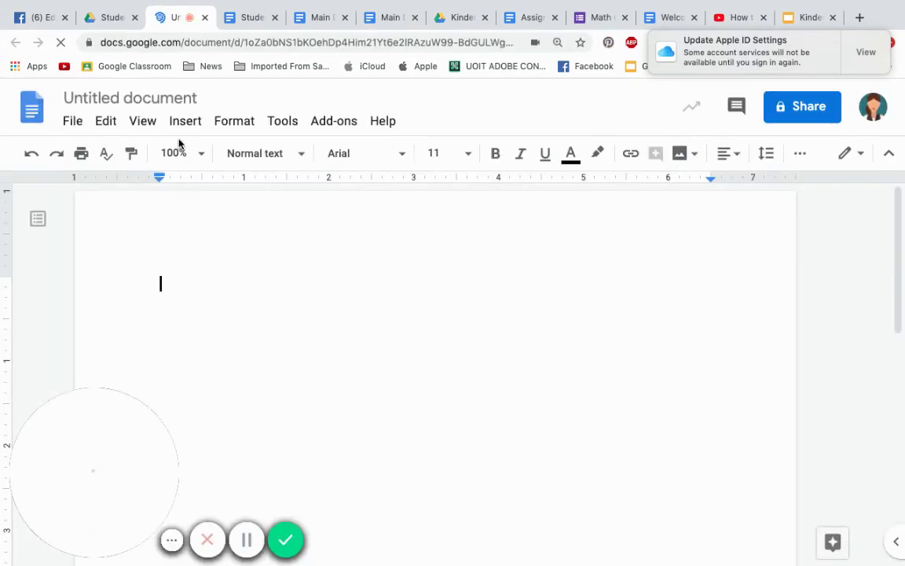
- Name the new document in the Student 2 folder "Student 2 Daily Agenda"
left_click(153, 100)
type("St")
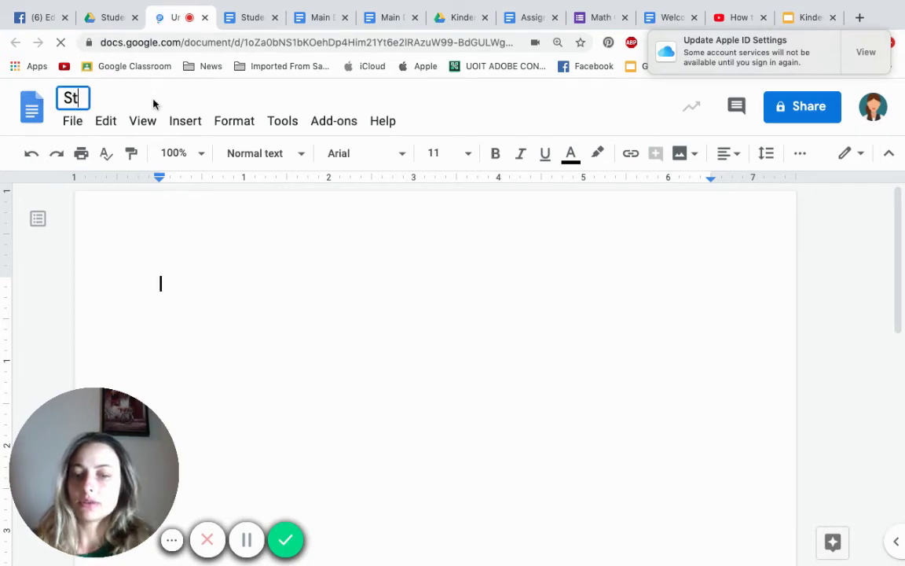
type("udent 2")
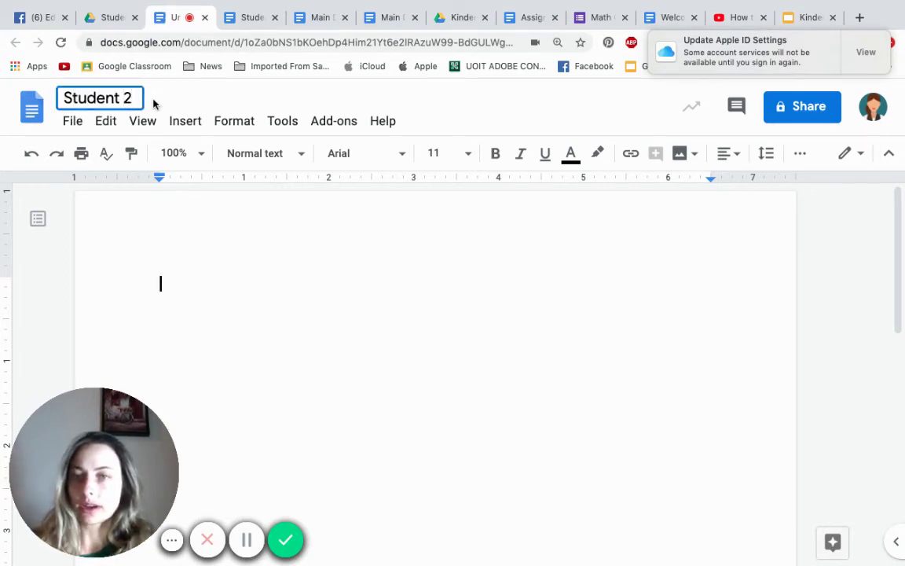
type(" A")
key("BackSpace")
type("d")
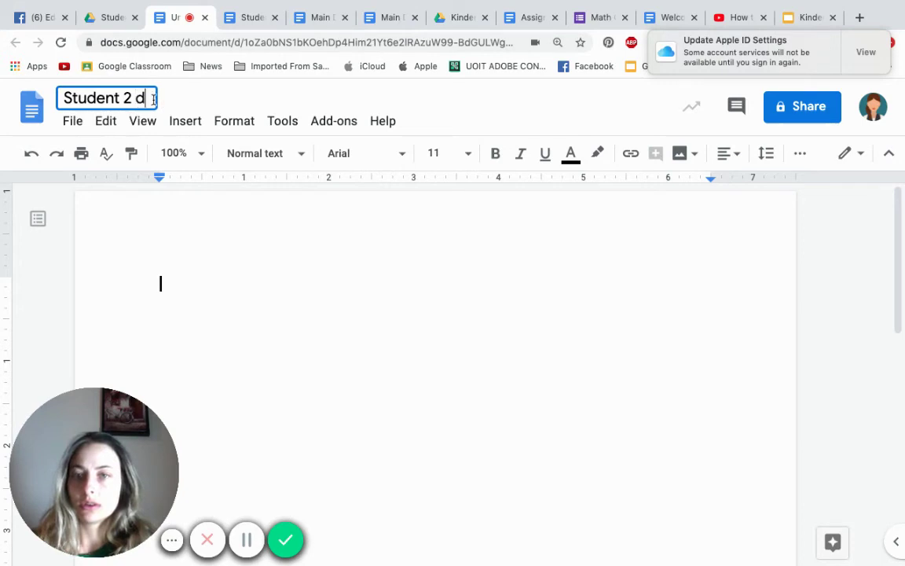
type("Al")
key("BackSpace")
key("BackSpace")
key("BackSpace")
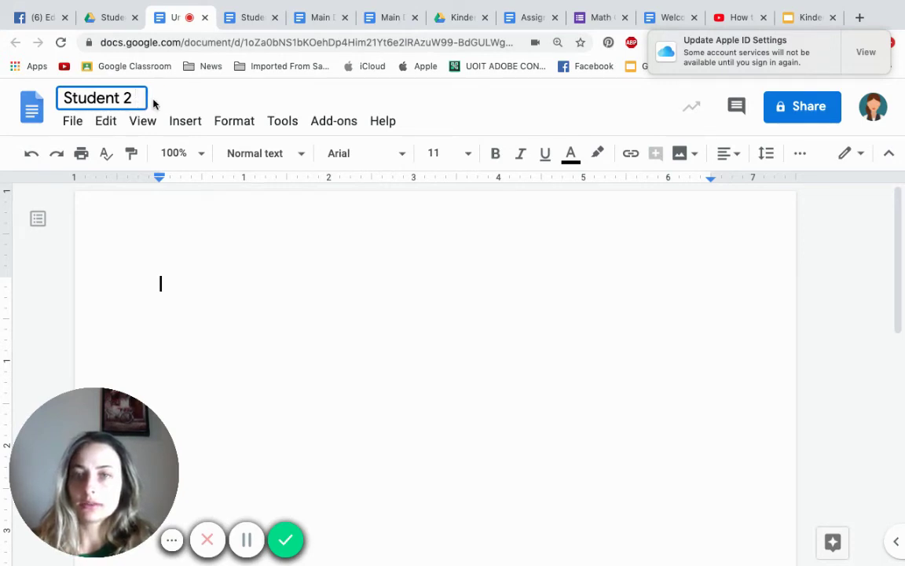
type("Daily Agenda")
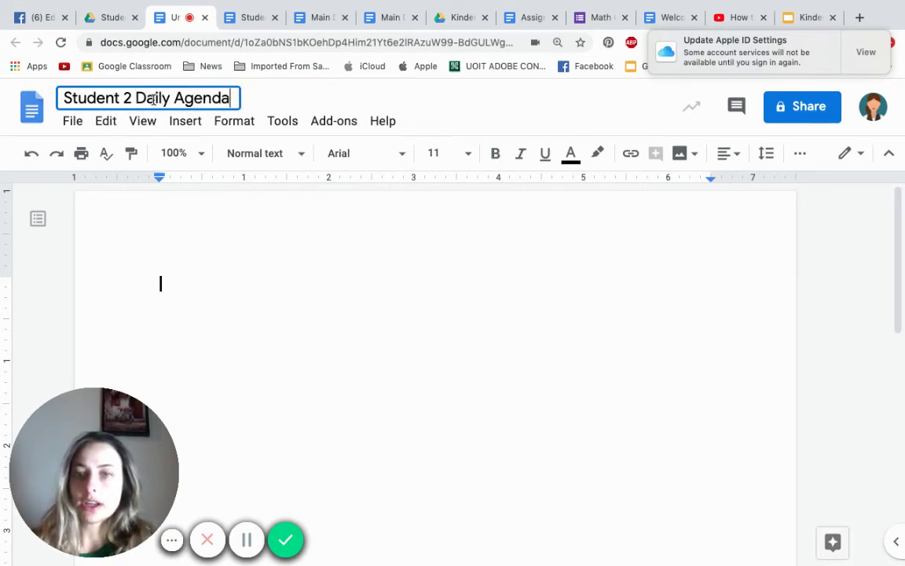
- Insert the large text "Please refer to this Daily Agenda" with its agenda link into the body of Student 2 Daily Agenda
left_click(256, 319)
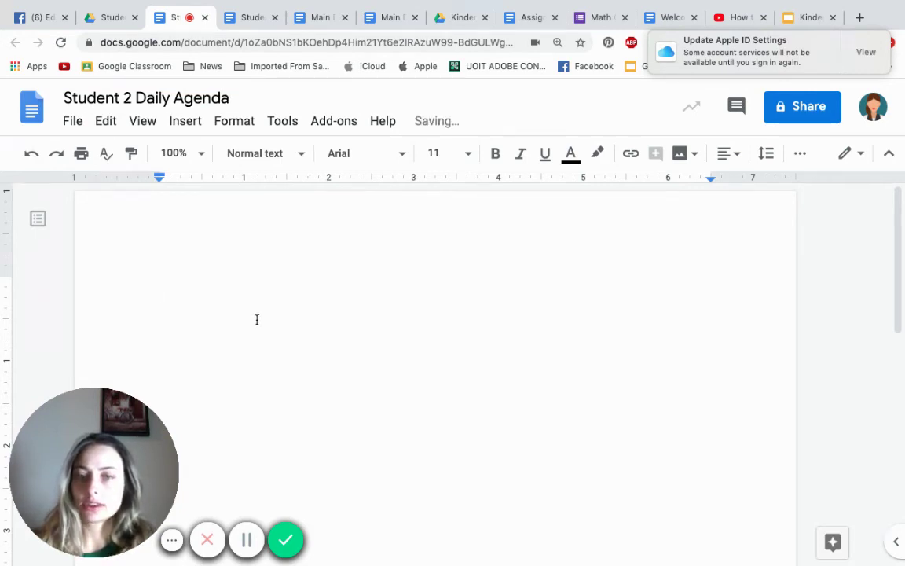
type("Please refer to this  Daily Agenda")
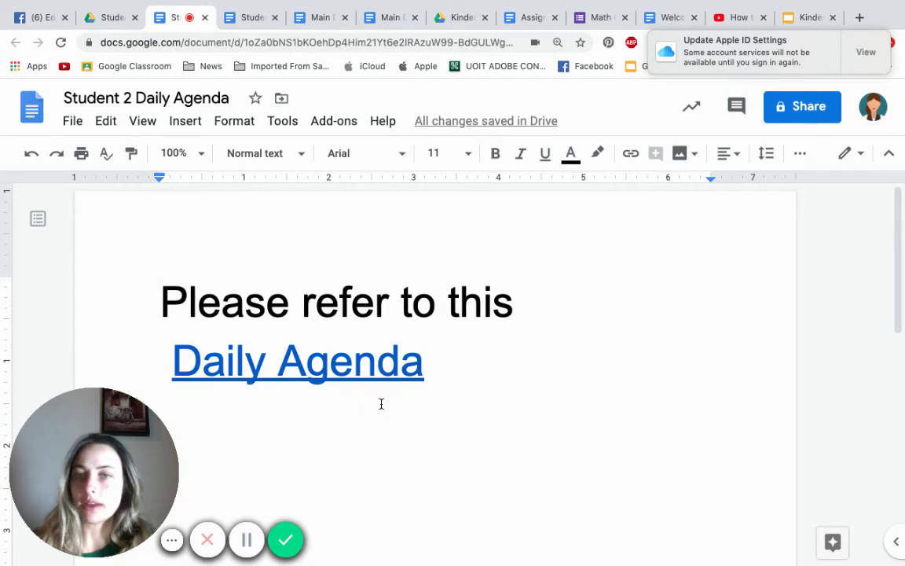
- Back in Google Drive, check the 1.Class Online folder and the contents of its Student 2 folder
left_click(103, 14)
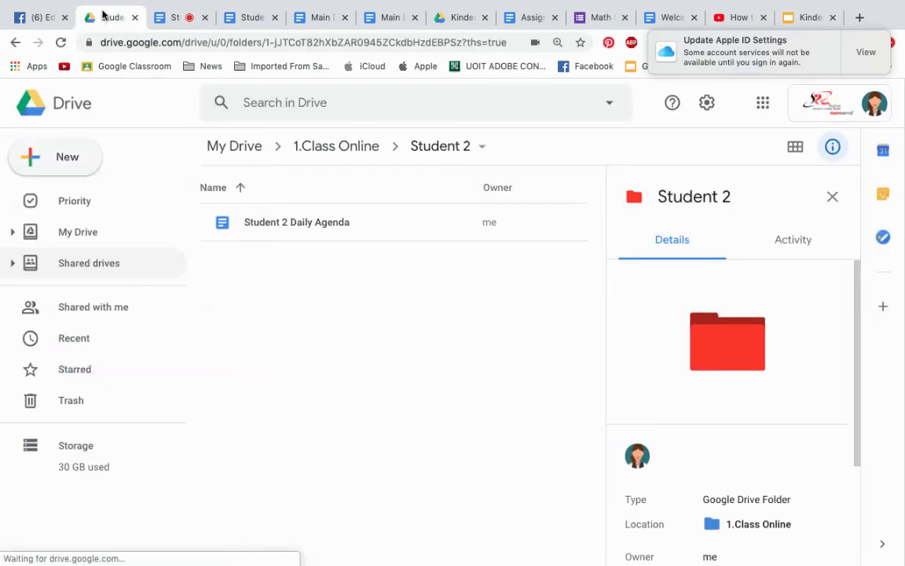
left_click(335, 149)
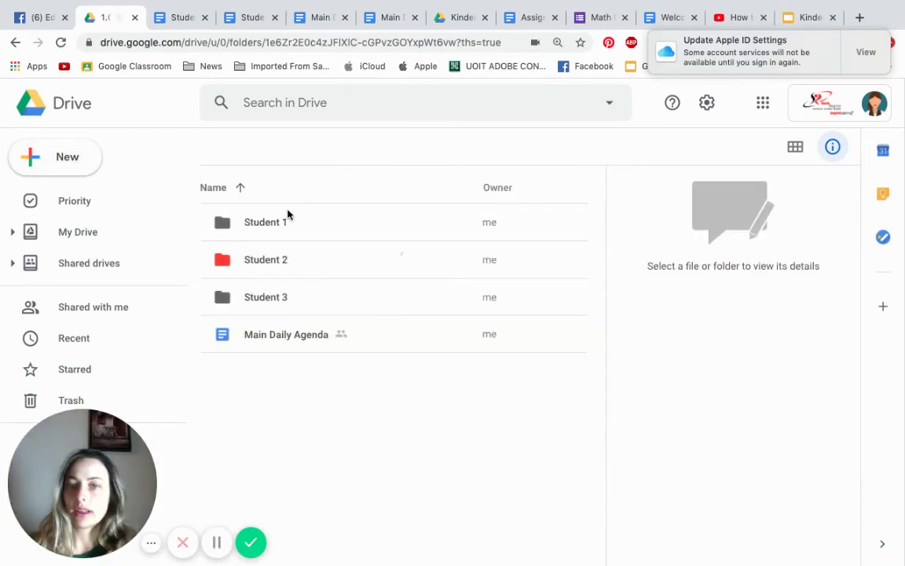
left_click(262, 260)
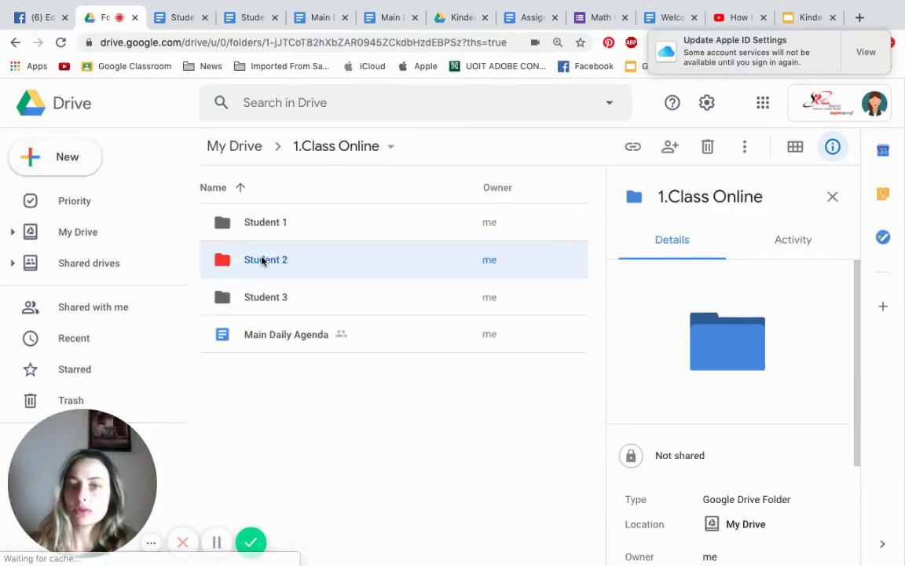
double_click(263, 260)
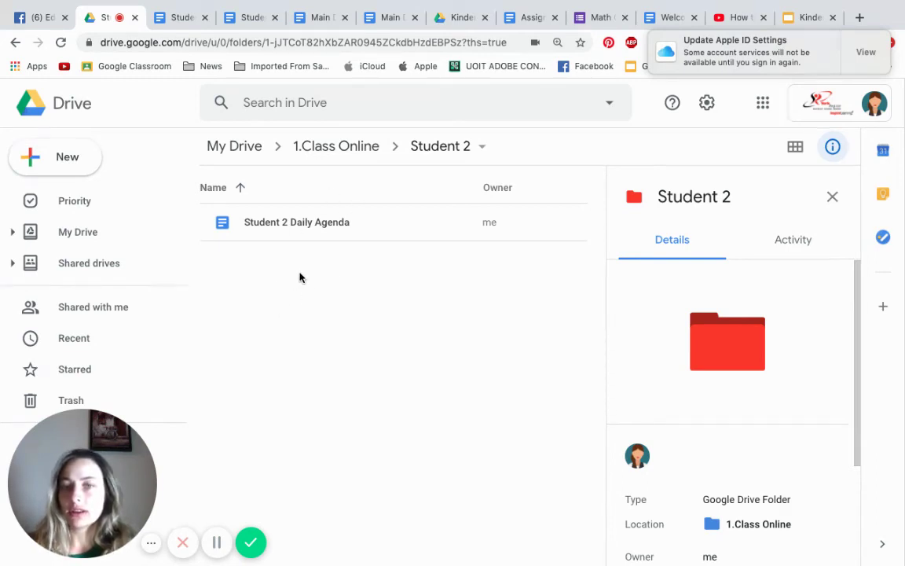
- Open Student 2 Daily Agenda from the folder, and preview the Day 1: Welcome Activity link in Main Daily Agenda
double_click(296, 222)
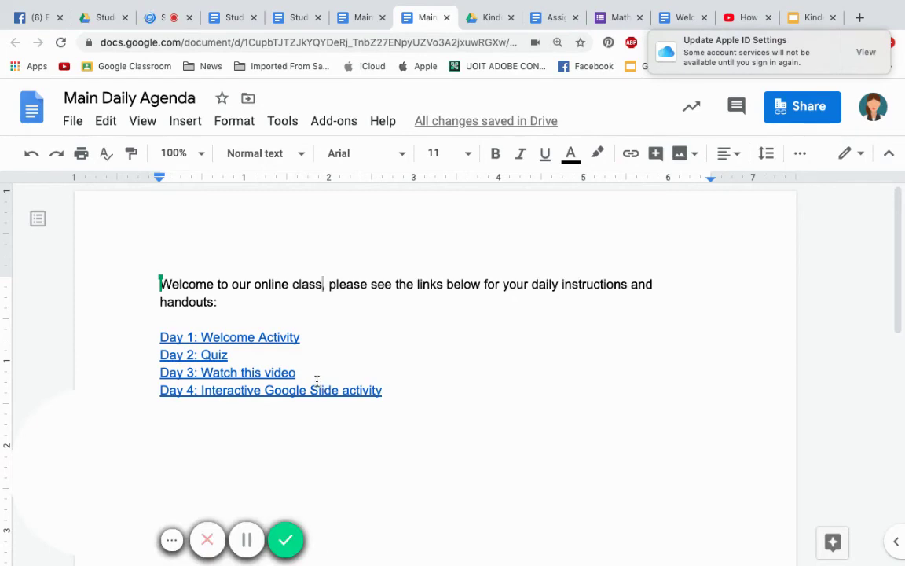
left_click(235, 336)
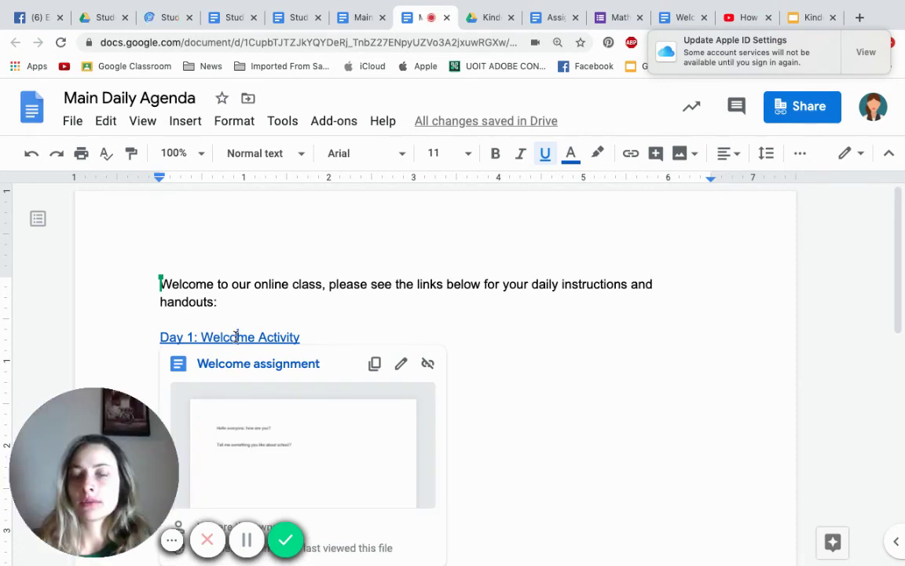
- Make a copy of the linked Welcome assignment and answer "I am fine" beneath its question "Hello everyone, how are you?"
left_click(267, 365)
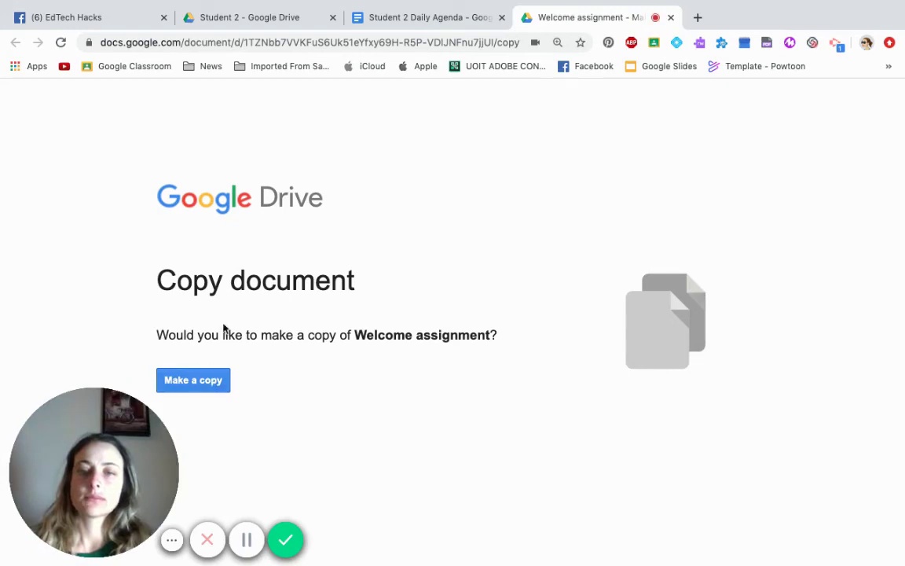
left_click(206, 382)
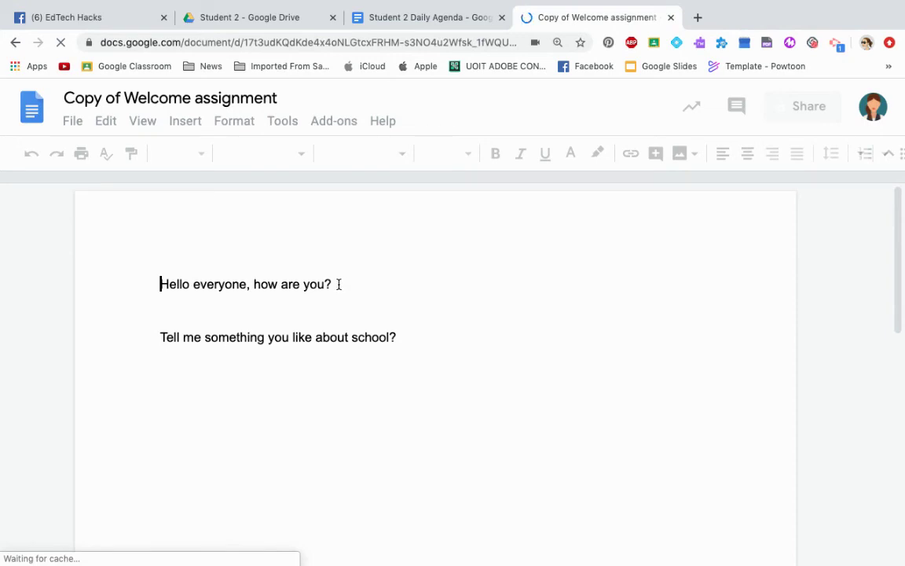
left_click(339, 284)
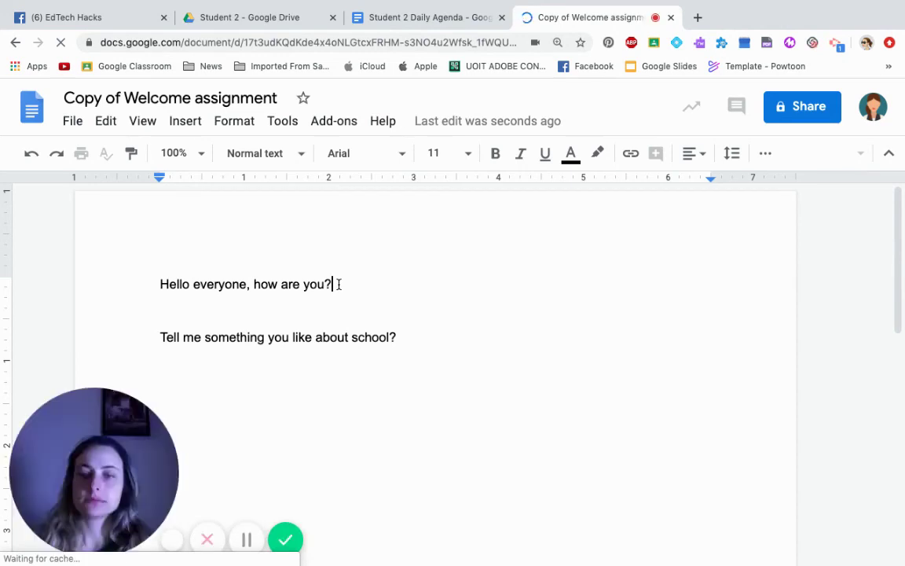
key("Return")
key("Return")
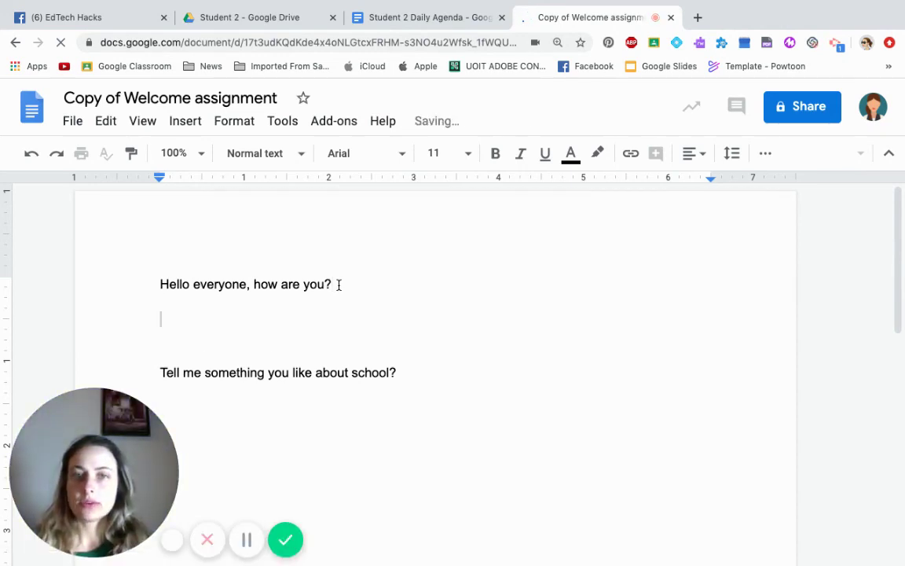
left_click_drag(69, 95, 96, 97)
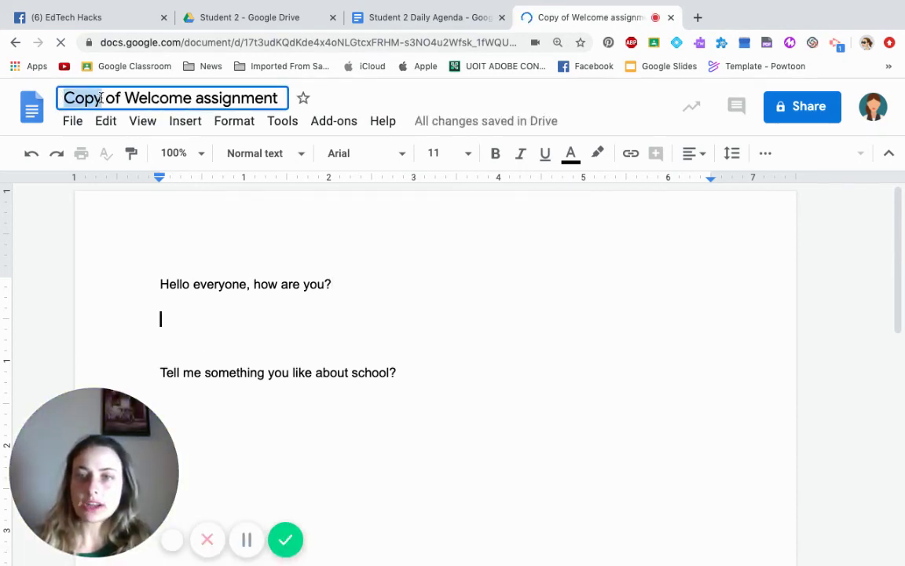
left_click(278, 337)
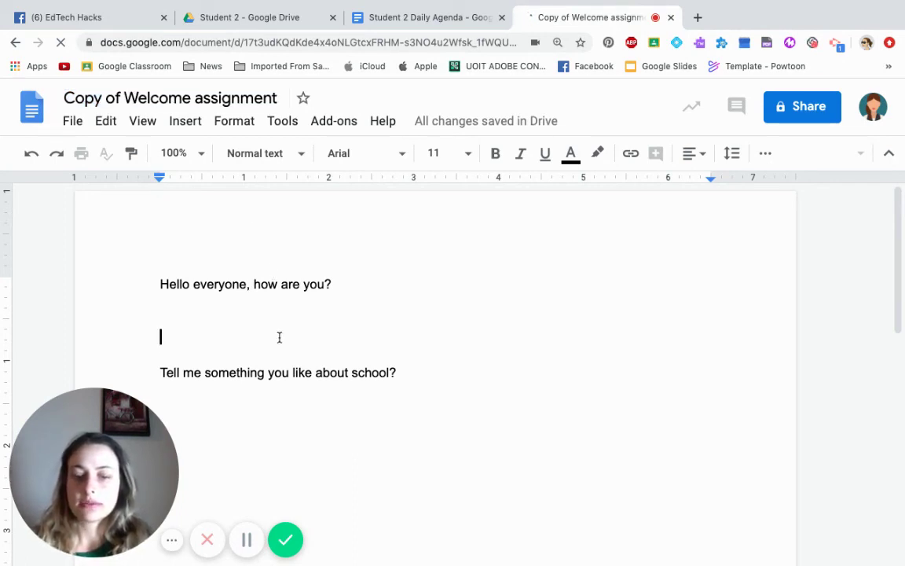
type("I am fine")
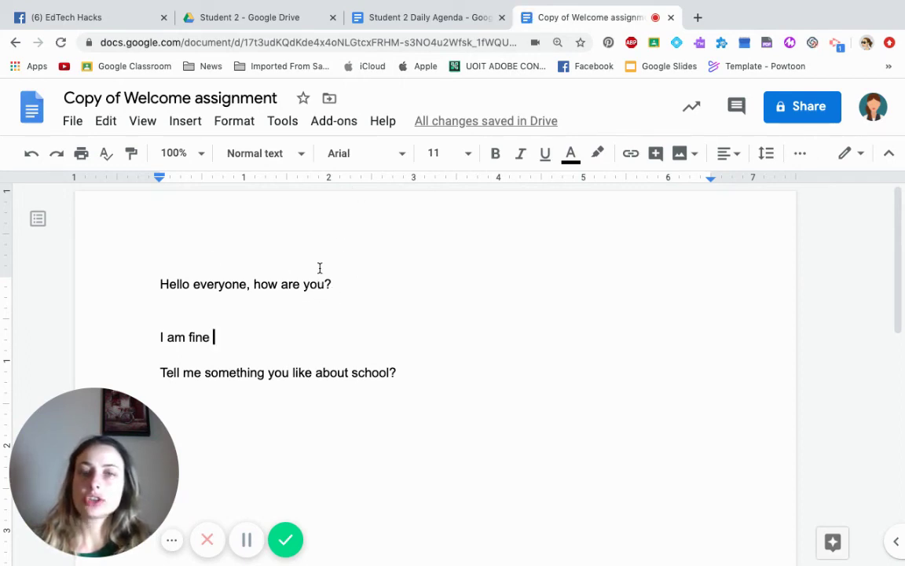
- Move Copy of Welcome assignment into the Student 2 folder inside 1.Class Online
left_click(330, 102)
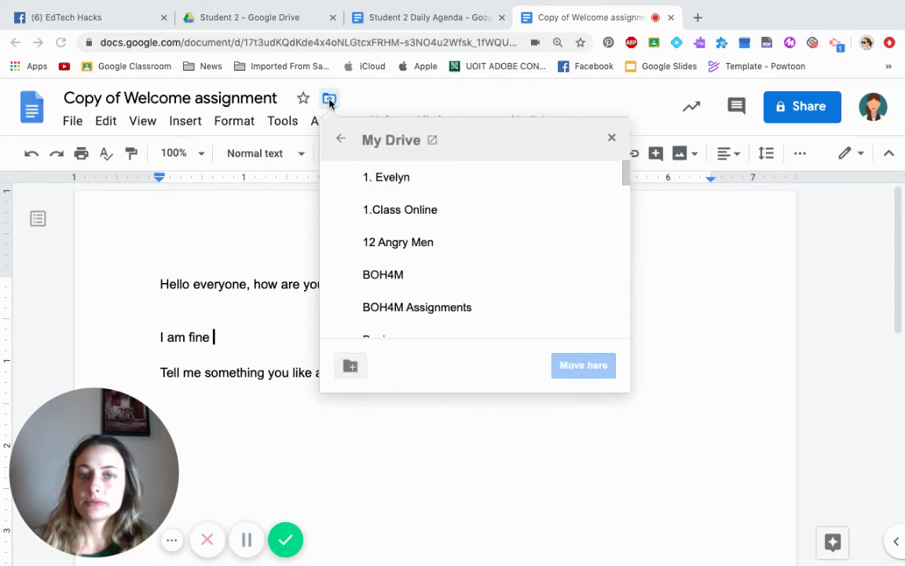
double_click(388, 208)
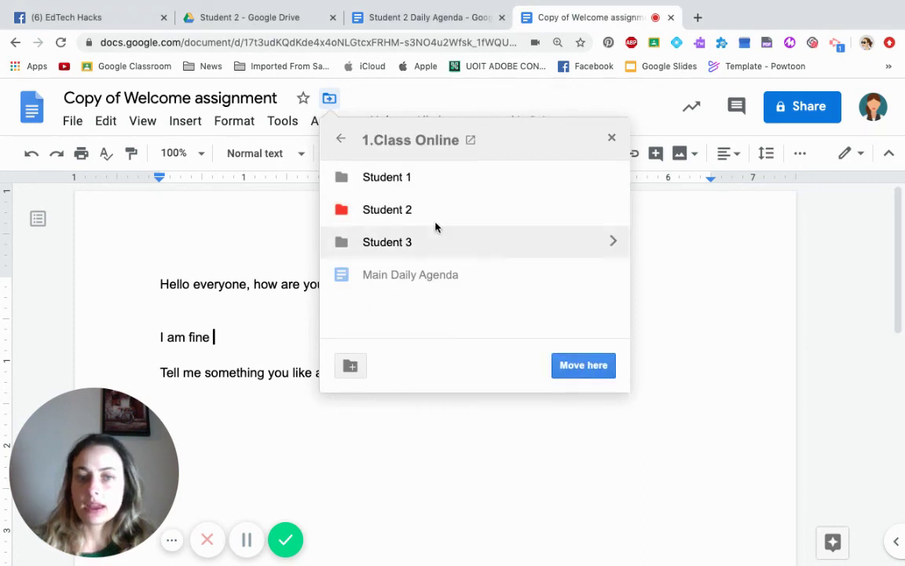
left_click(417, 212)
double_click(417, 213)
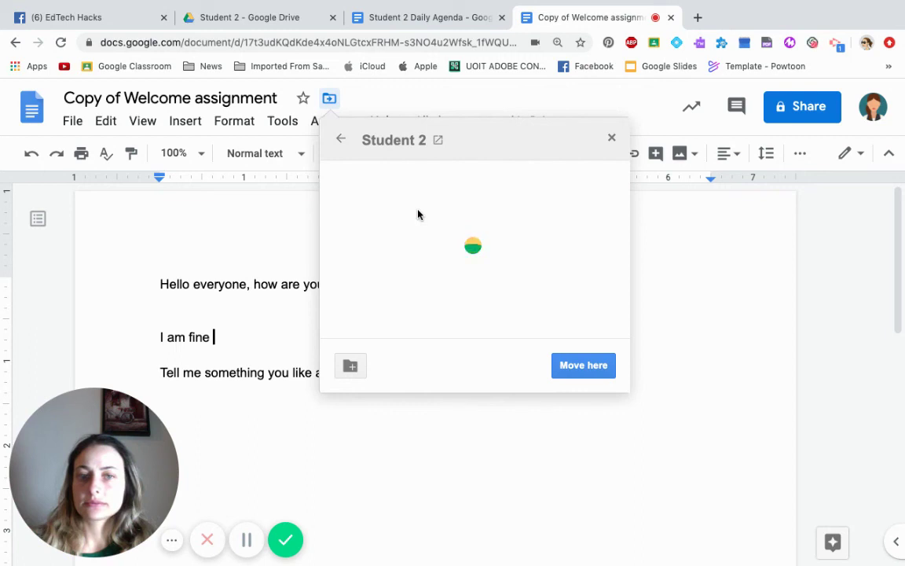
left_click(570, 364)
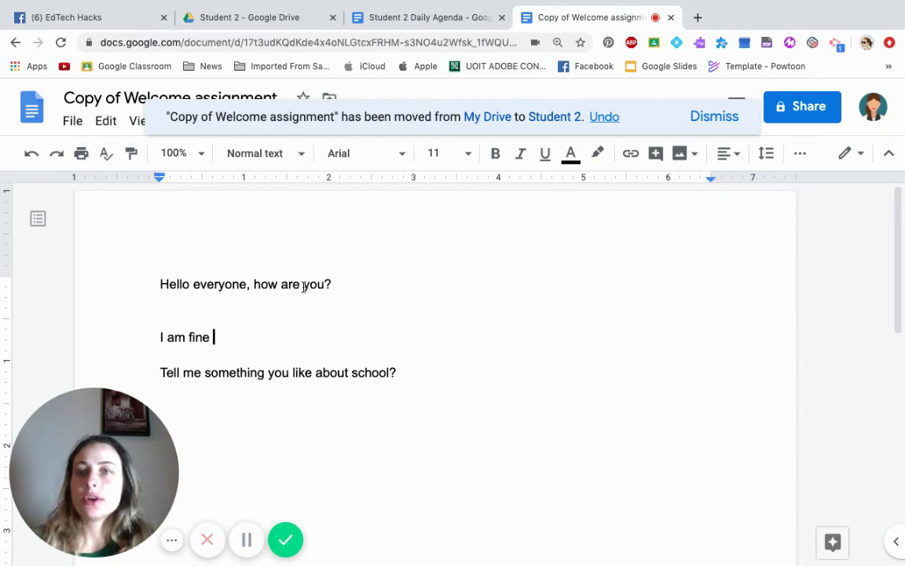
- Back in Google Drive, check the contents of the Student 2 folder and its parent folder 1.Class Online
left_click(259, 17)
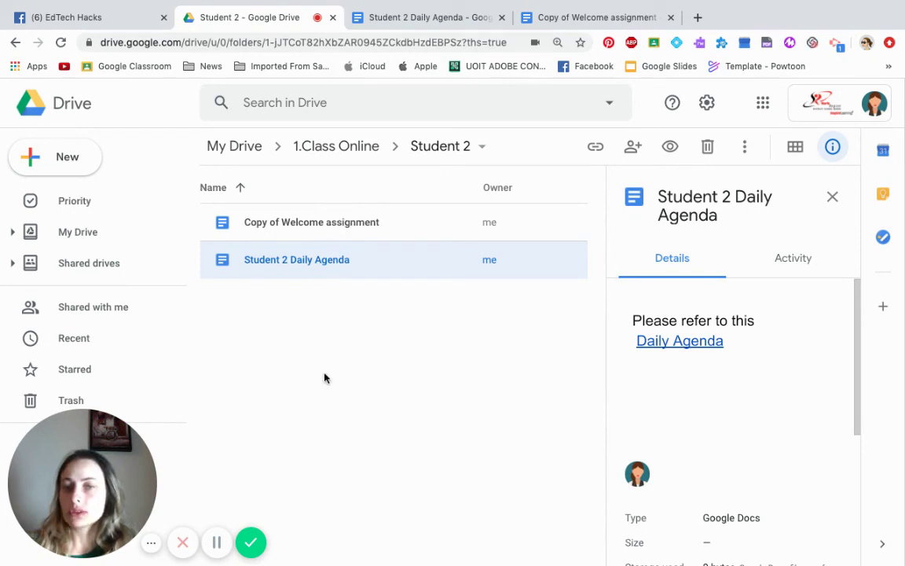
left_click(347, 147)
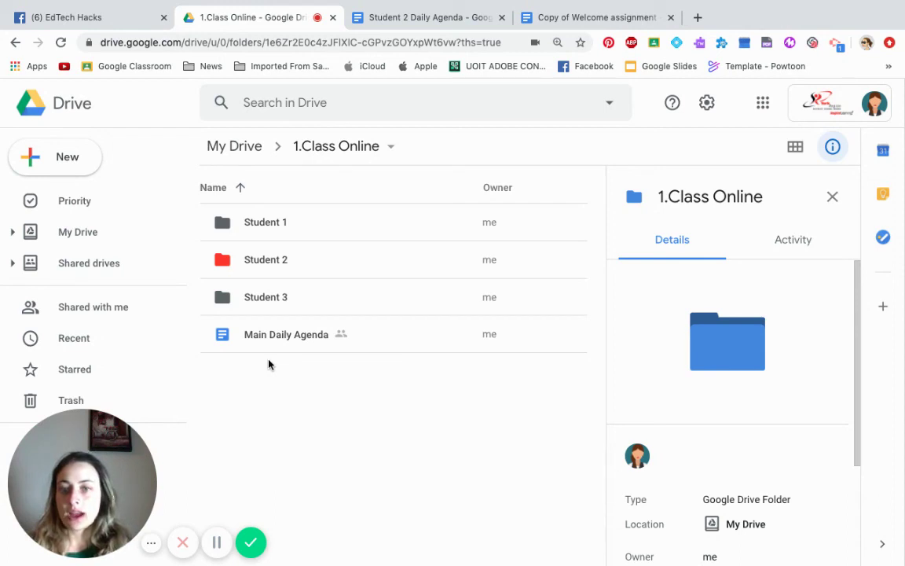
- Switch to Facebook to show the EdTech Hacks group page and its name in the search
left_click(85, 17)
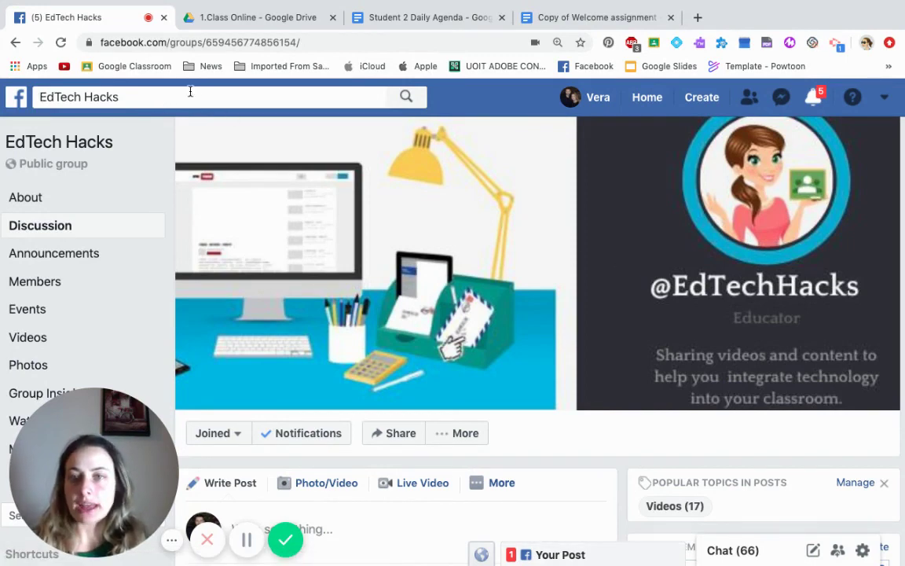
left_click(148, 85)
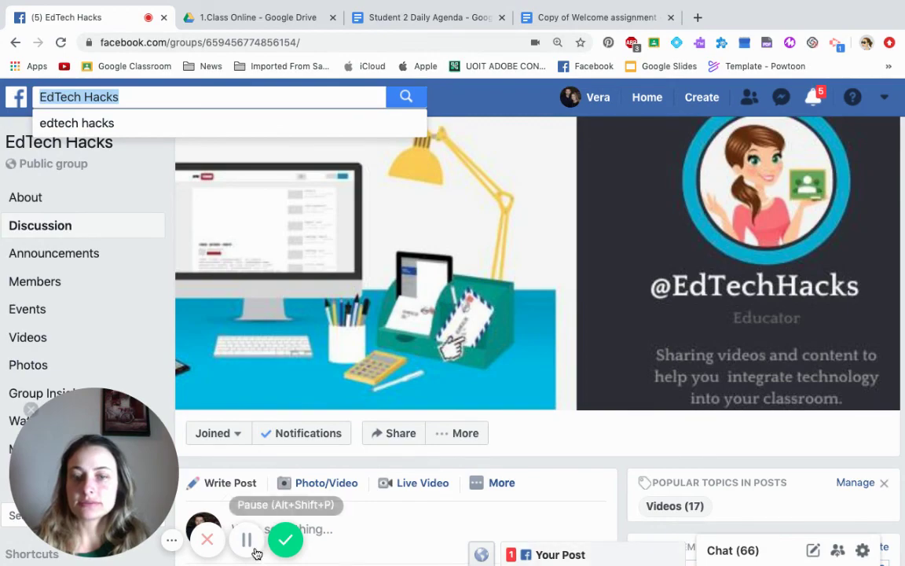